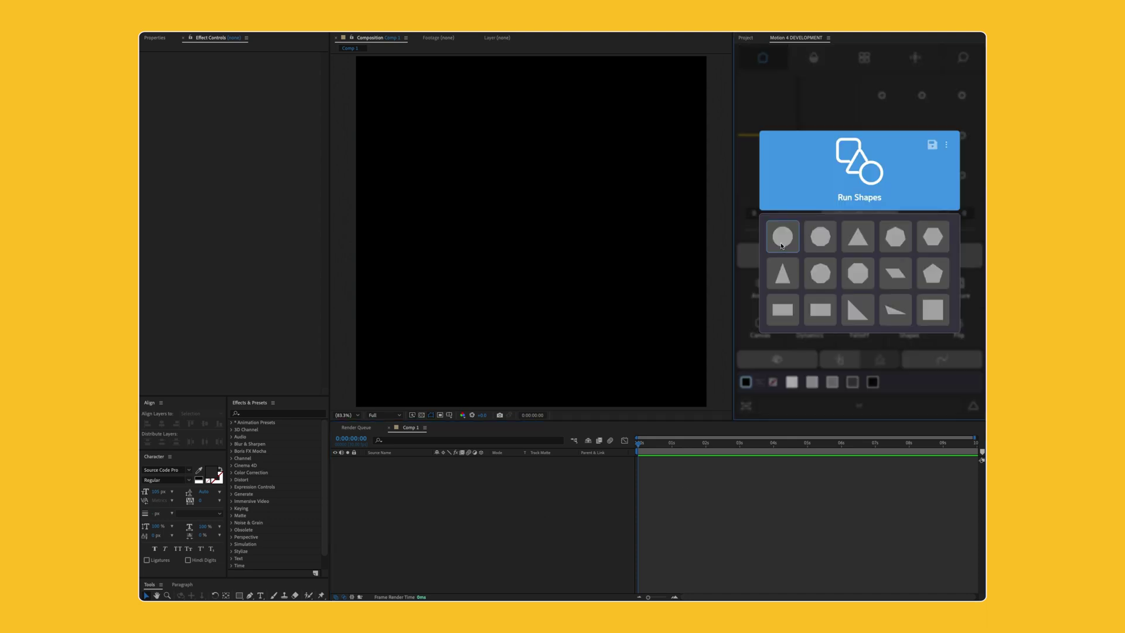
Add a grey circle shape layer to Comp 1, then review the Motion 4 v4.0.4 release notes.
click(782, 239)
click(747, 405)
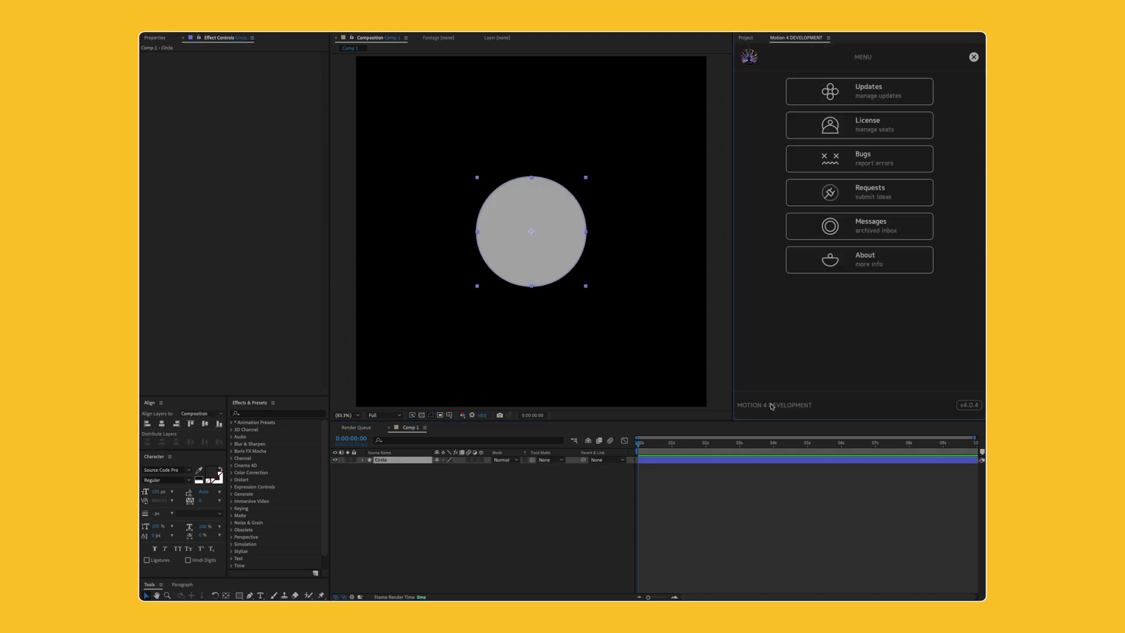
click(961, 404)
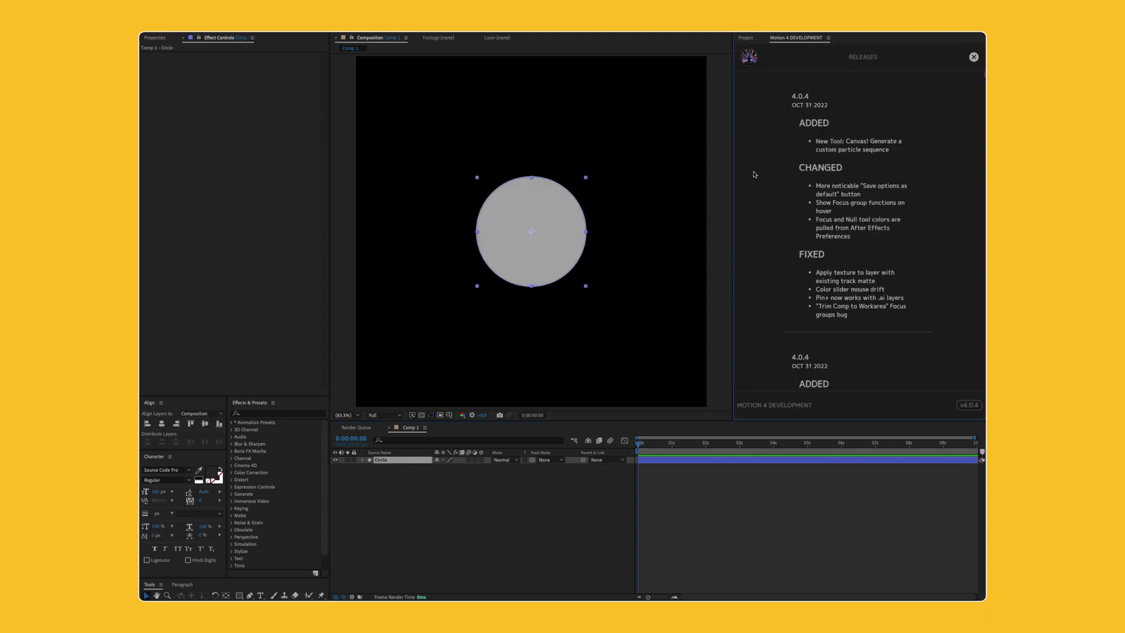
click(974, 57)
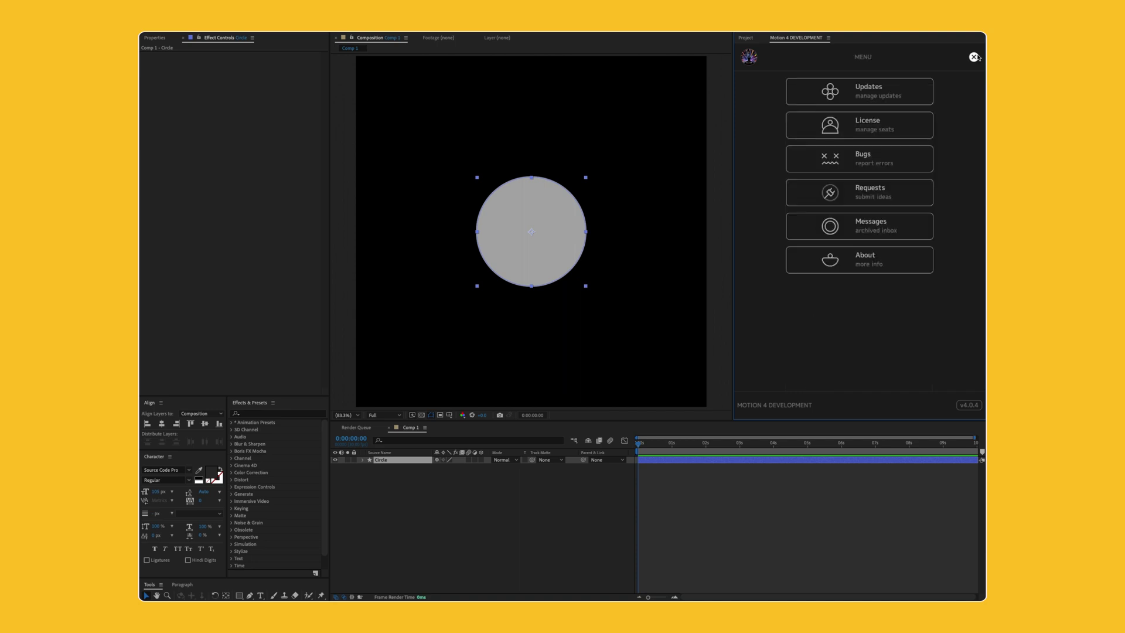
click(975, 57)
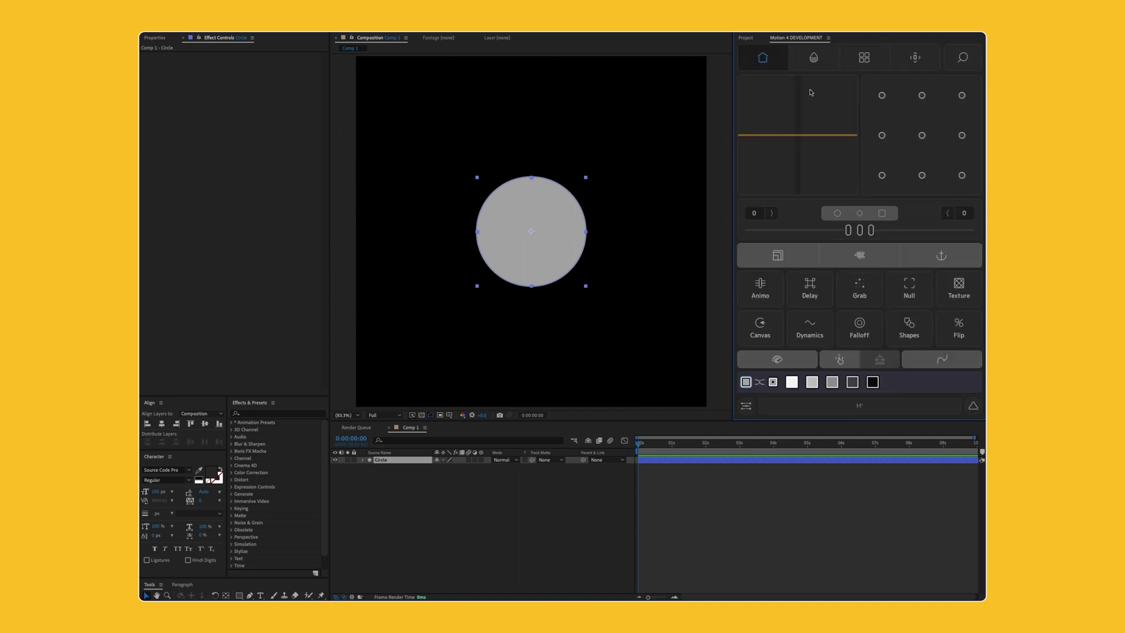
Open the Canvas tool from Motion 4's Simulation category in the tool library.
click(867, 53)
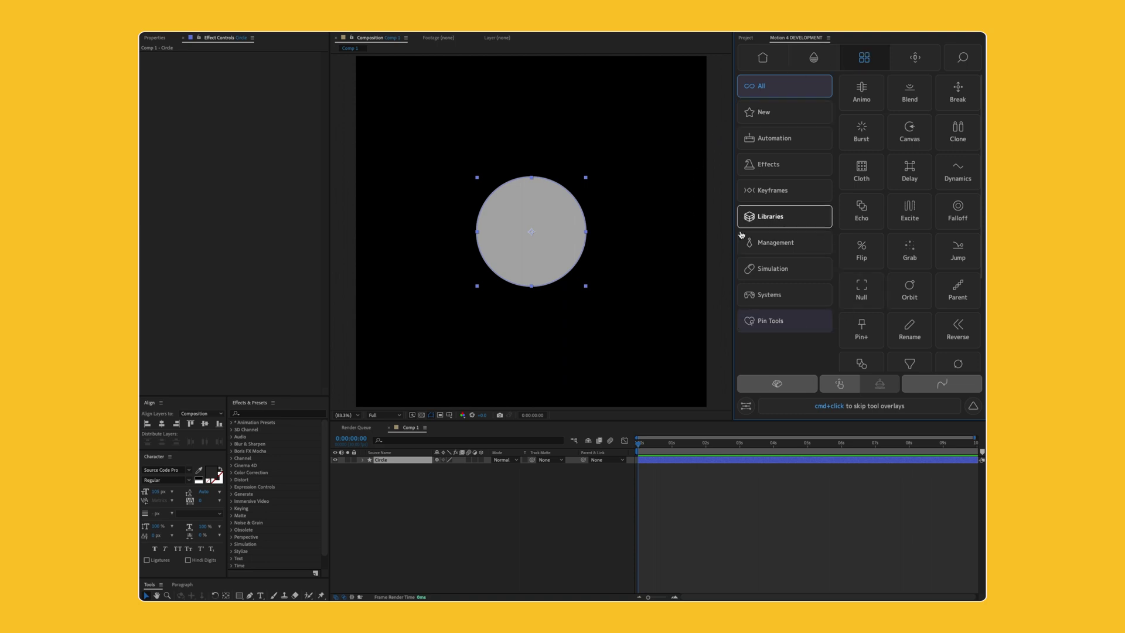
click(753, 269)
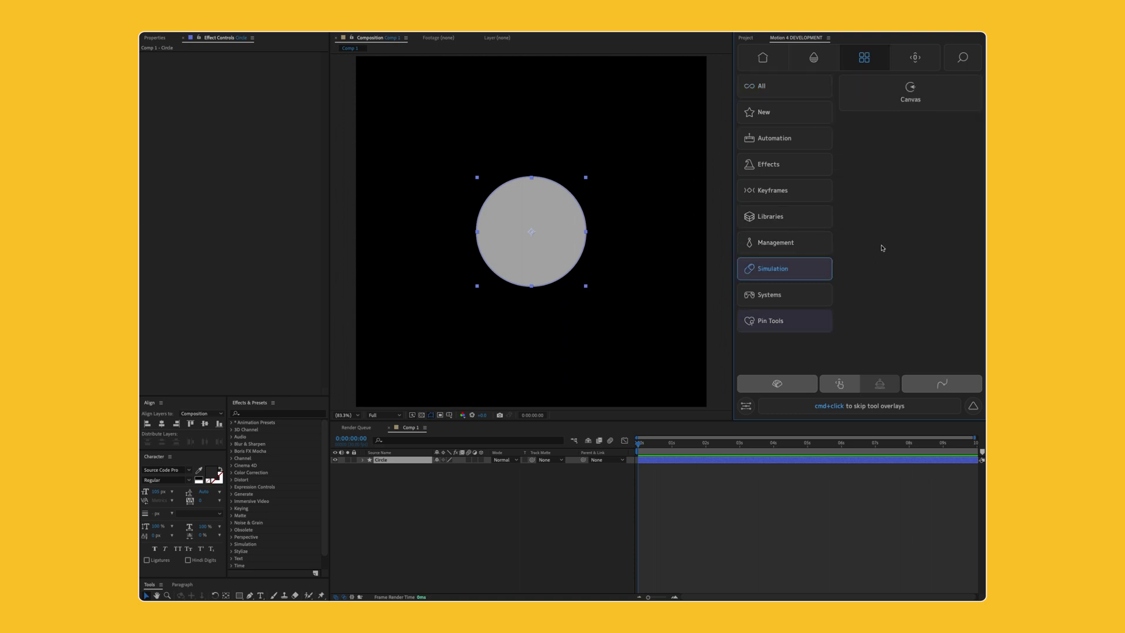
click(950, 98)
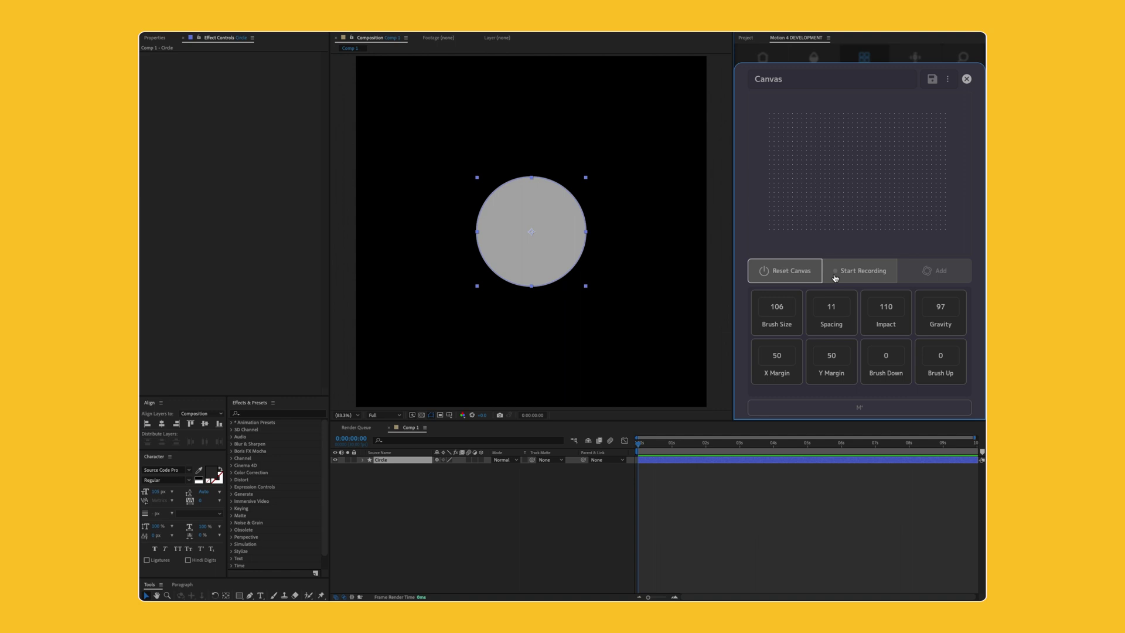
Record a brushed particle sequence as a new file, add it to Comp 1, and preview at 0:00:03:12.
click(860, 275)
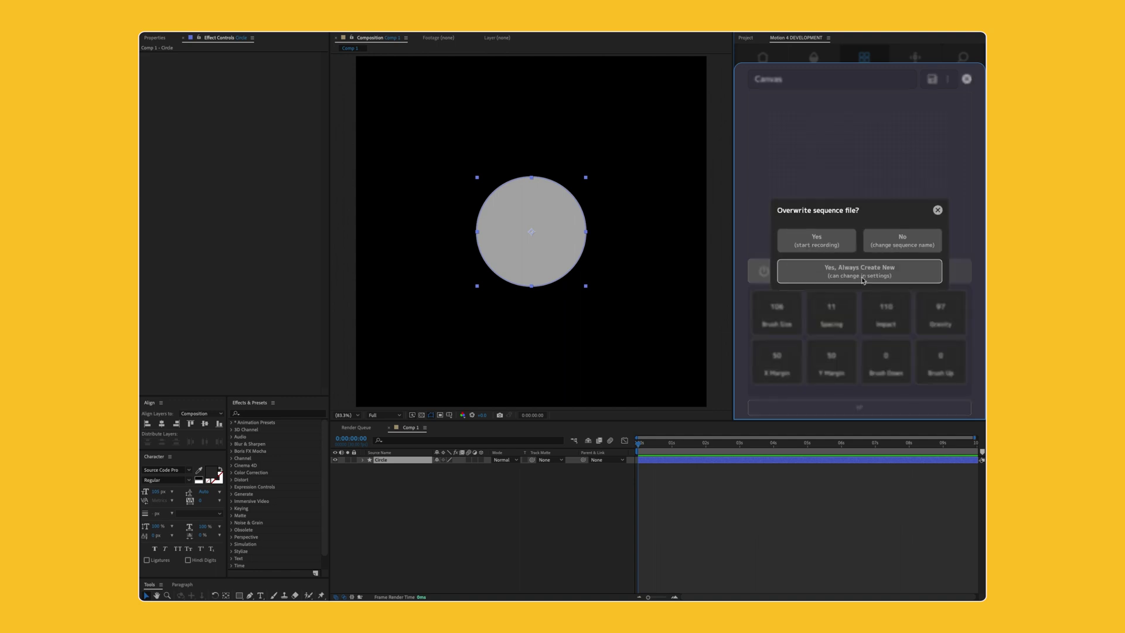
click(862, 280)
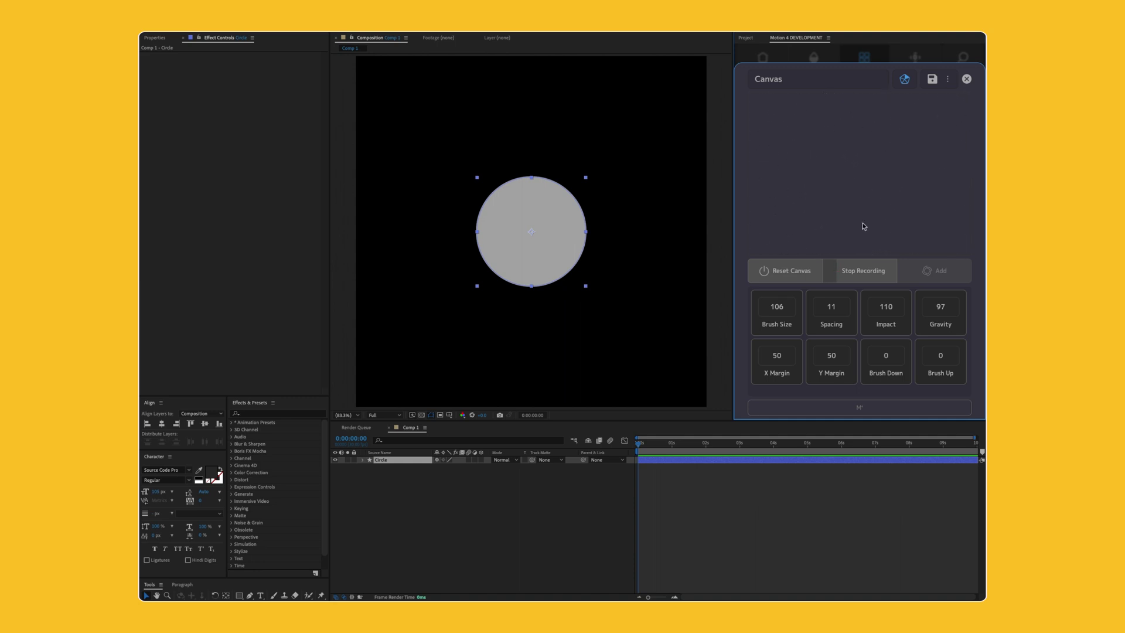
click(863, 279)
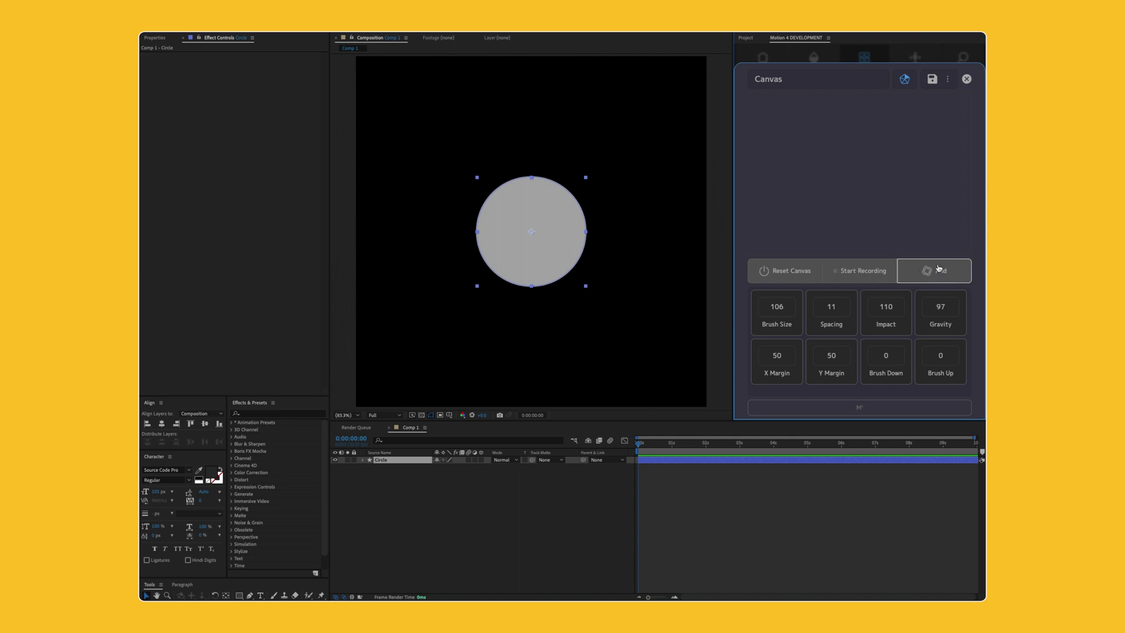
click(940, 270)
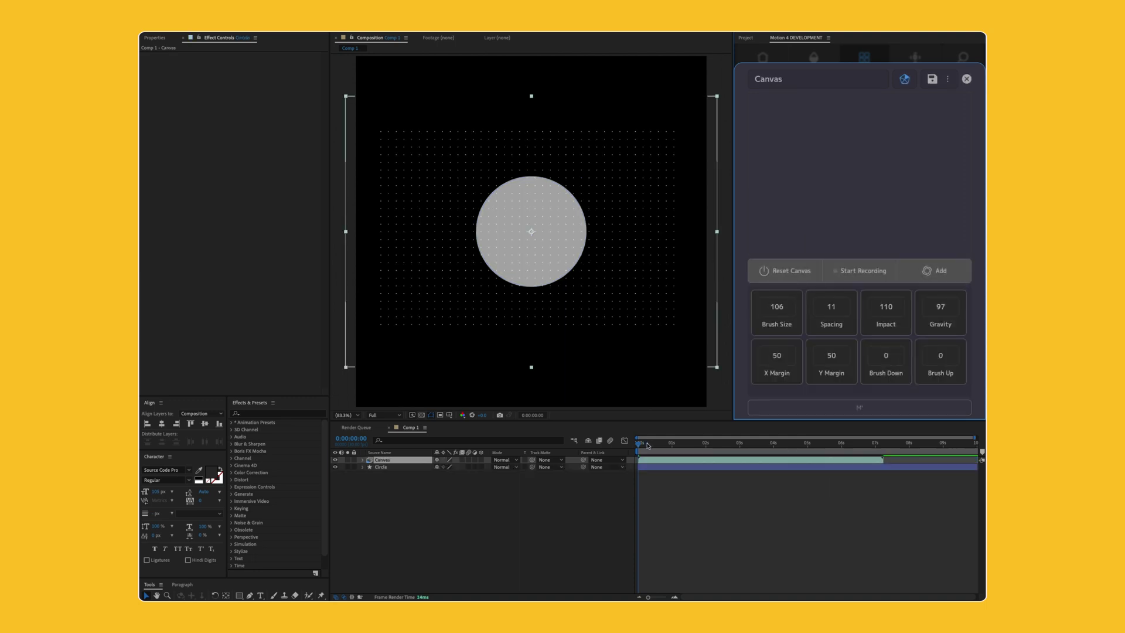
drag(648, 445, 753, 446)
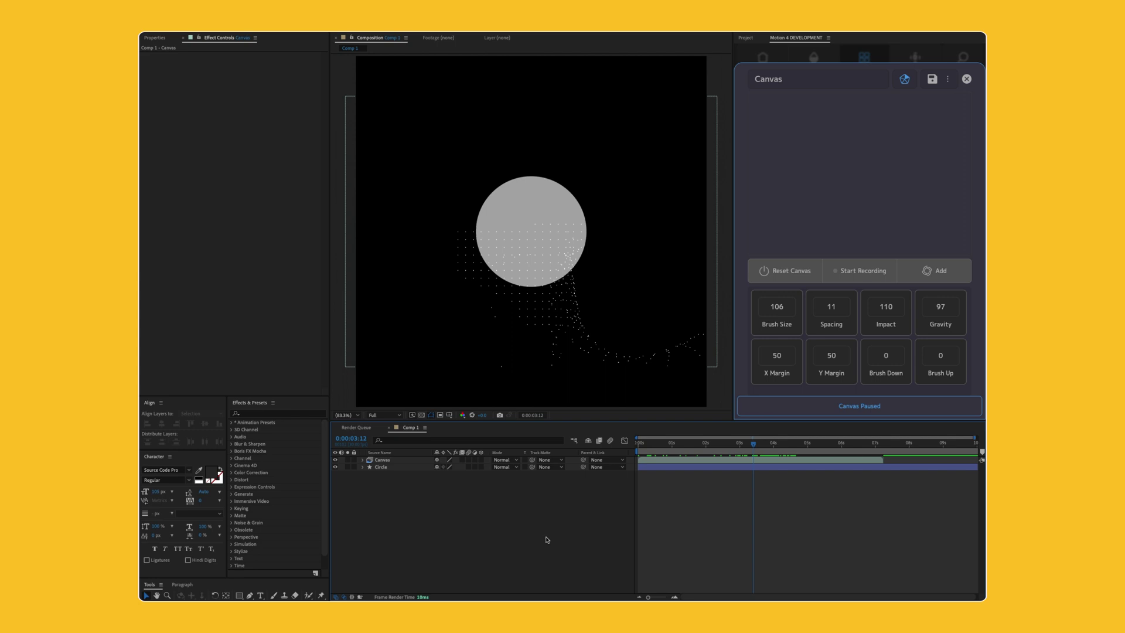
Reset the Canvas and enter a particle Spacing of 1.
click(775, 272)
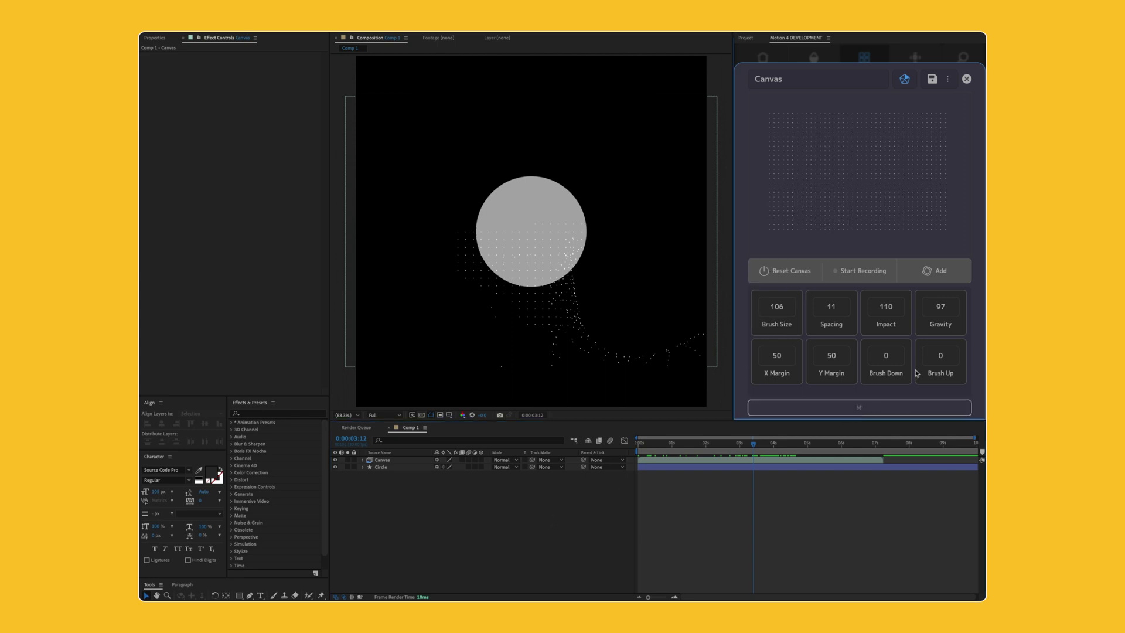
click(777, 306)
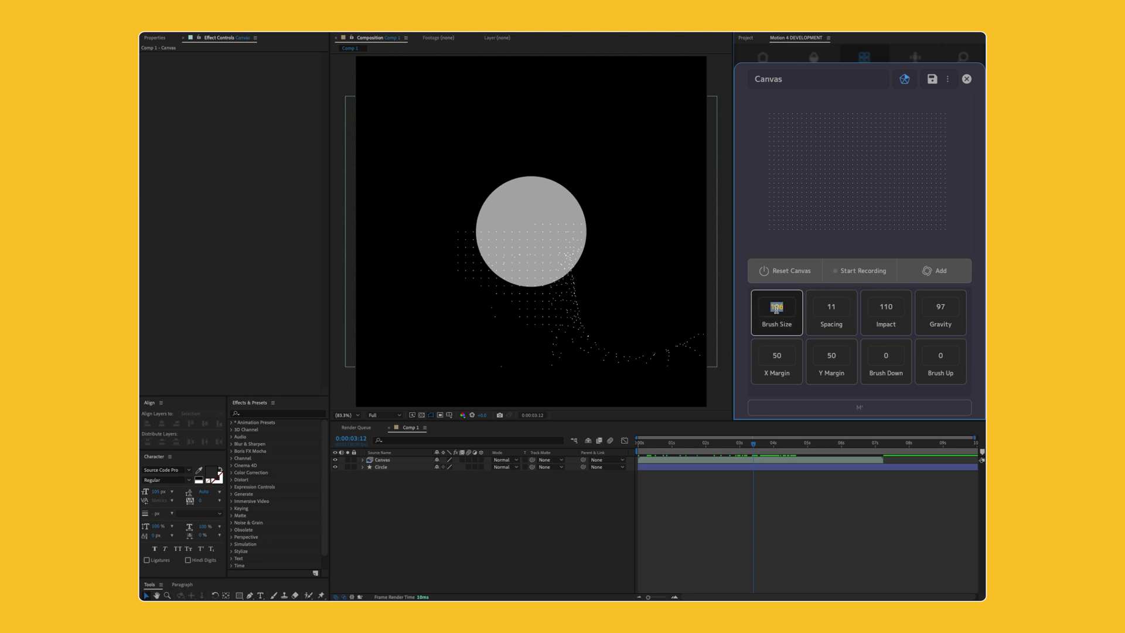
click(830, 307)
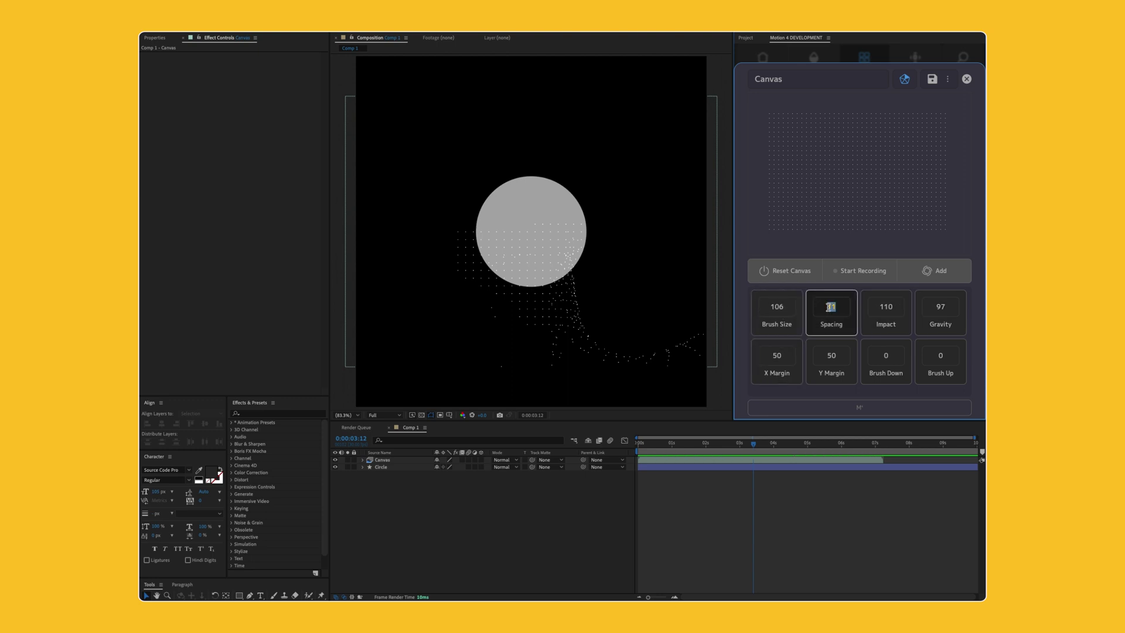
text(1)
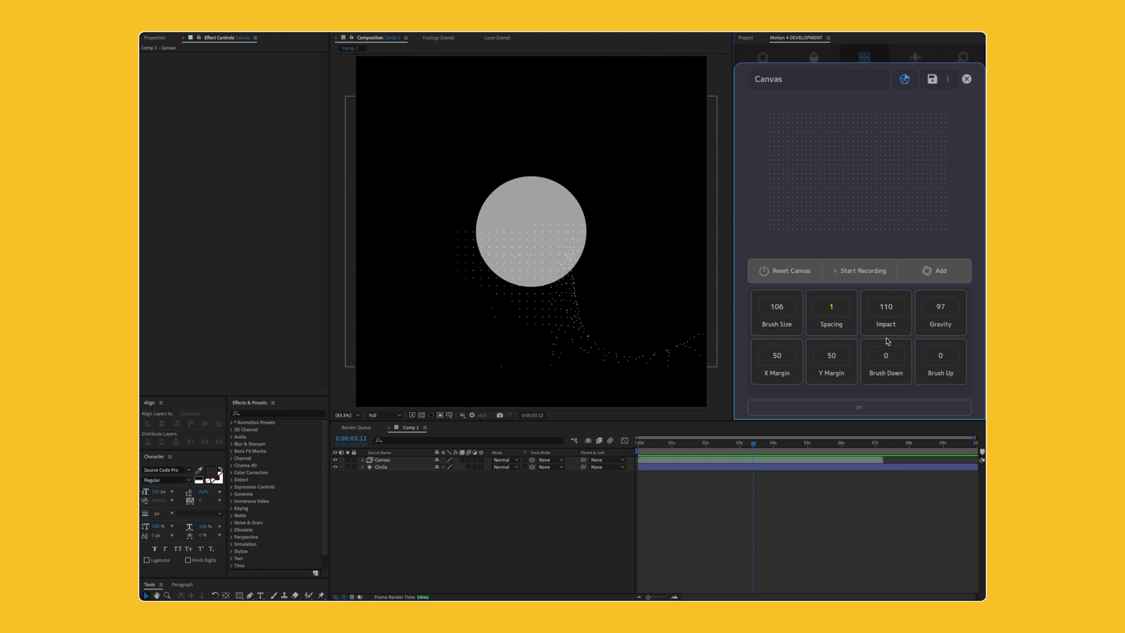
Adjust Spacing with the editor's +/- buttons and slider, settle on 1, and paint test strokes.
click(852, 328)
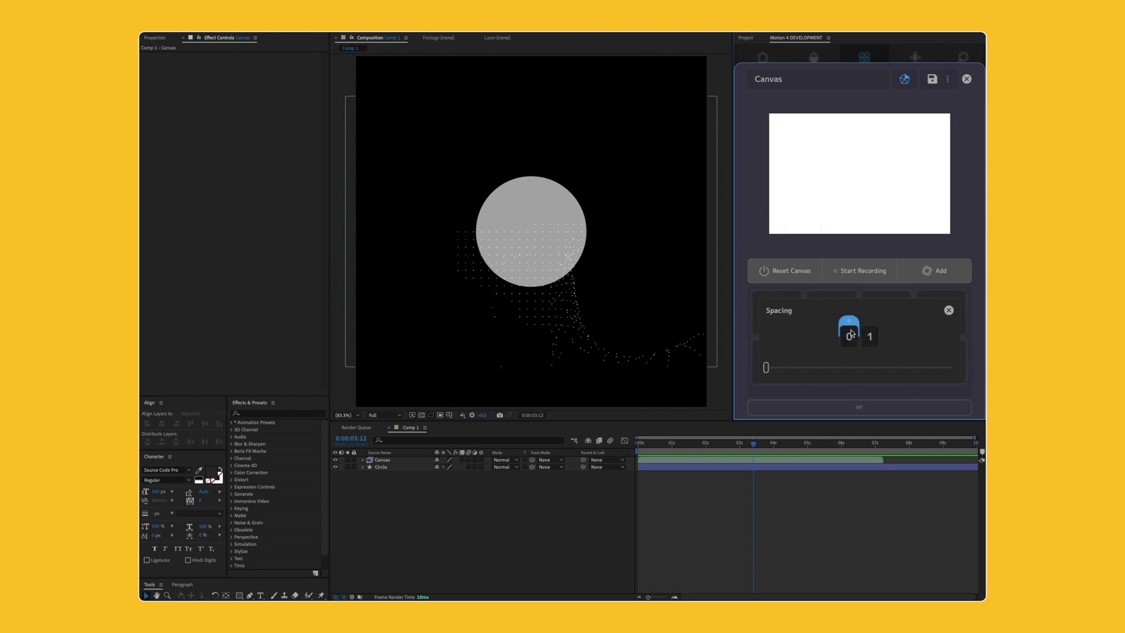
click(888, 297)
click(823, 321)
click(870, 321)
click(871, 321)
click(871, 321)
click(871, 321)
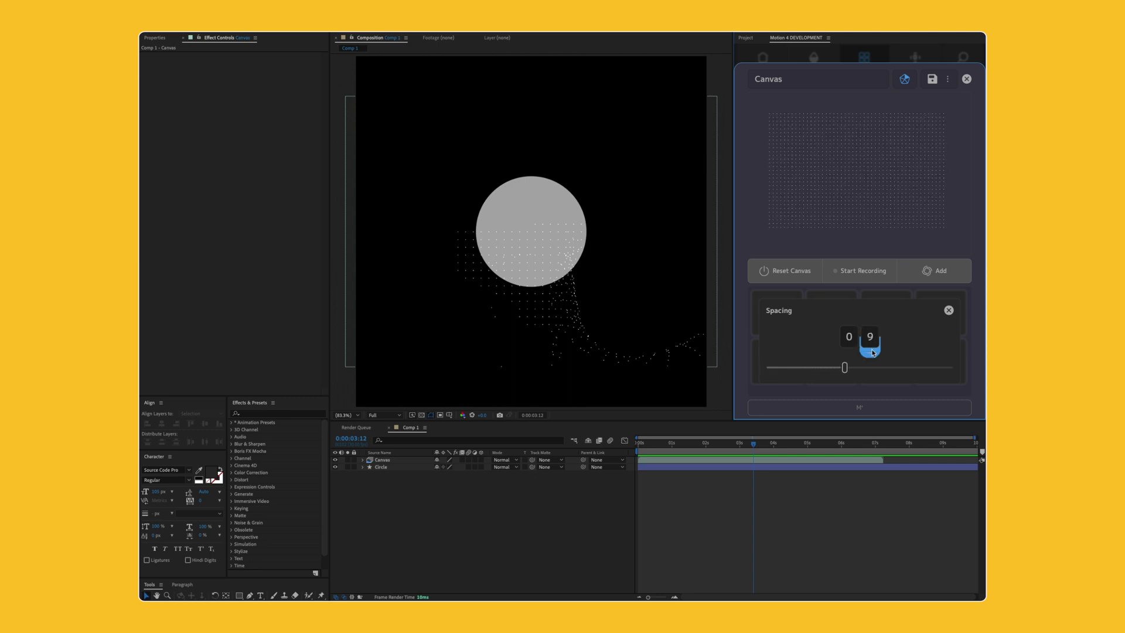
click(871, 353)
click(871, 353)
click(871, 353)
click(870, 353)
click(871, 354)
click(871, 354)
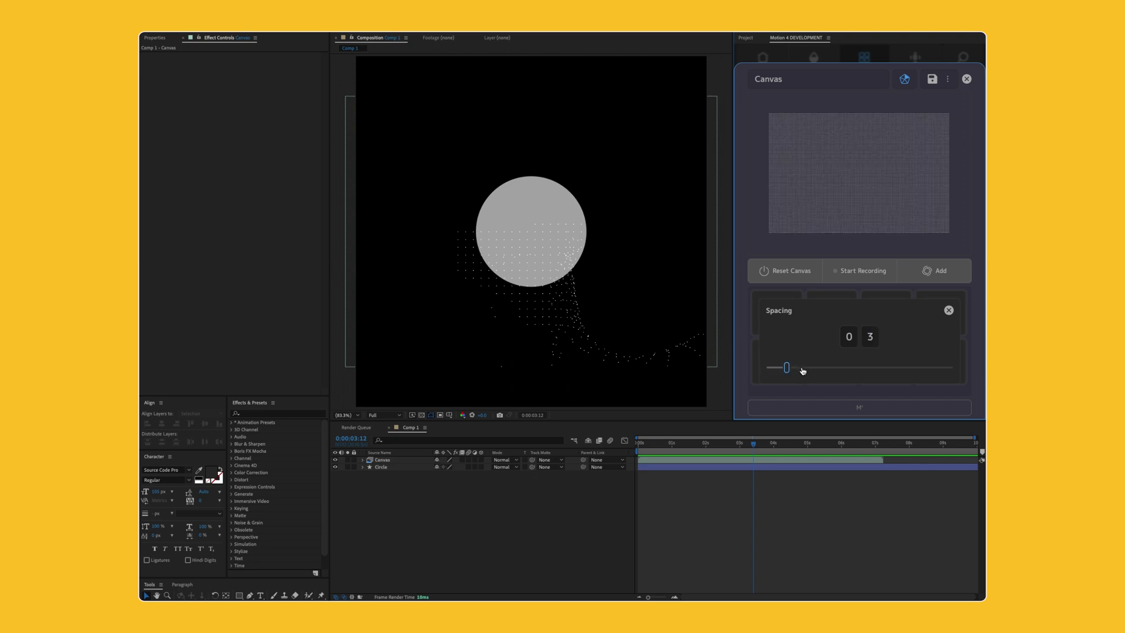
mouse_move(785, 367)
mouse_down()
mouse_move(933, 366)
mouse_move(786, 367)
mouse_up()
drag(786, 368, 765, 367)
mouse_move(864, 149)
mouse_down()
mouse_move(791, 184)
mouse_move(762, 252)
mouse_move(859, 240)
mouse_up()
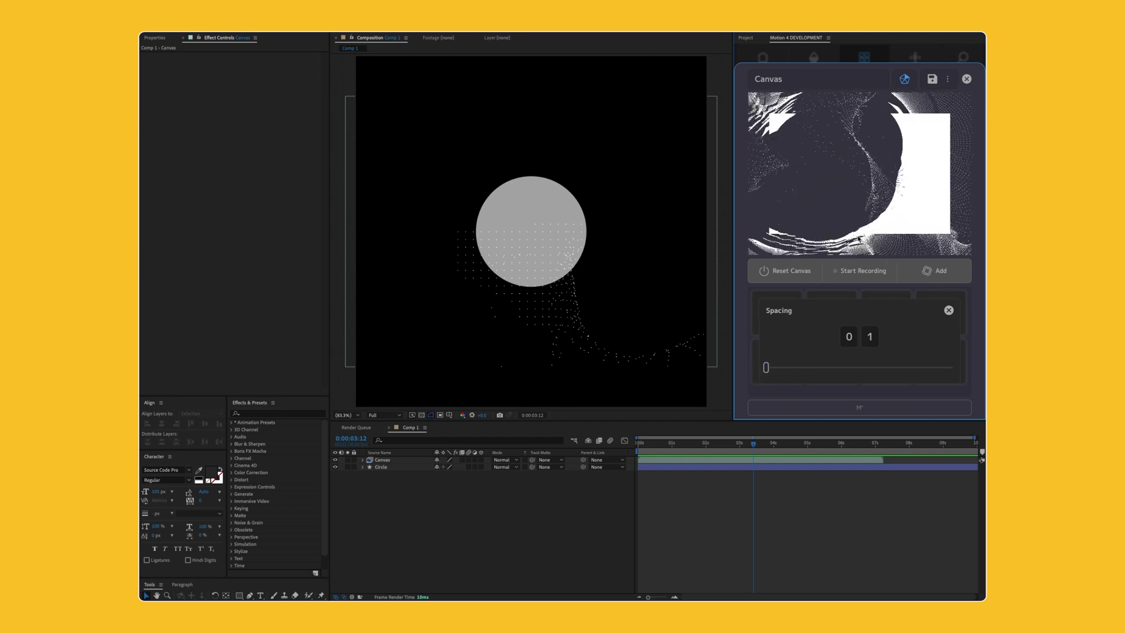
Clear the canvas, record freshly painted dense particle strokes, and add them as the Canvas 2 layer.
click(949, 310)
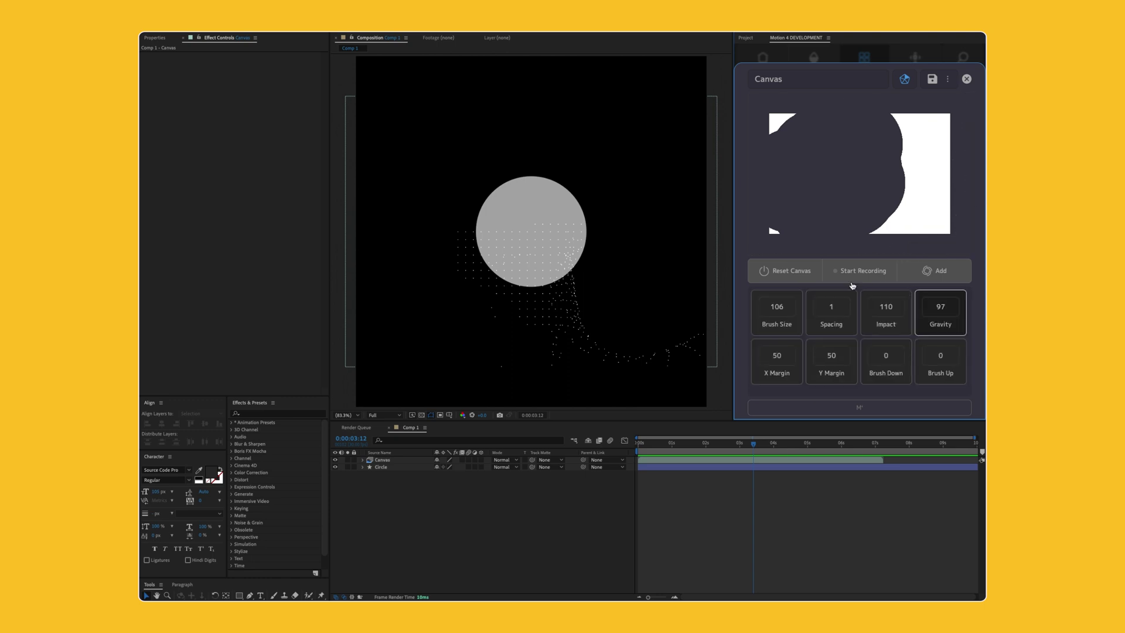
click(799, 271)
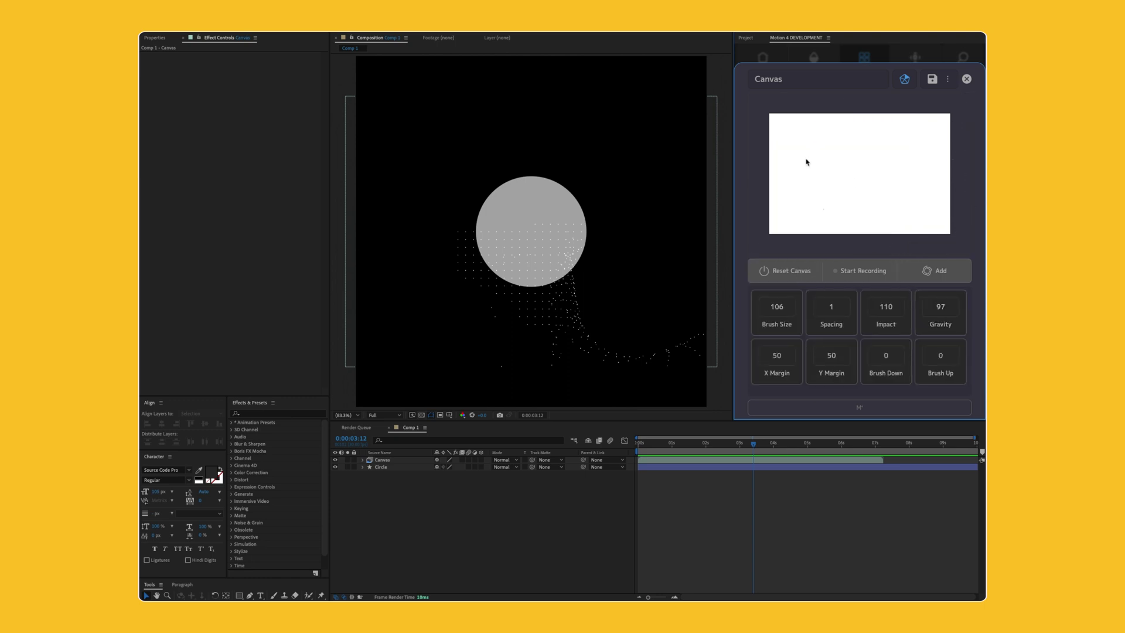
click(871, 277)
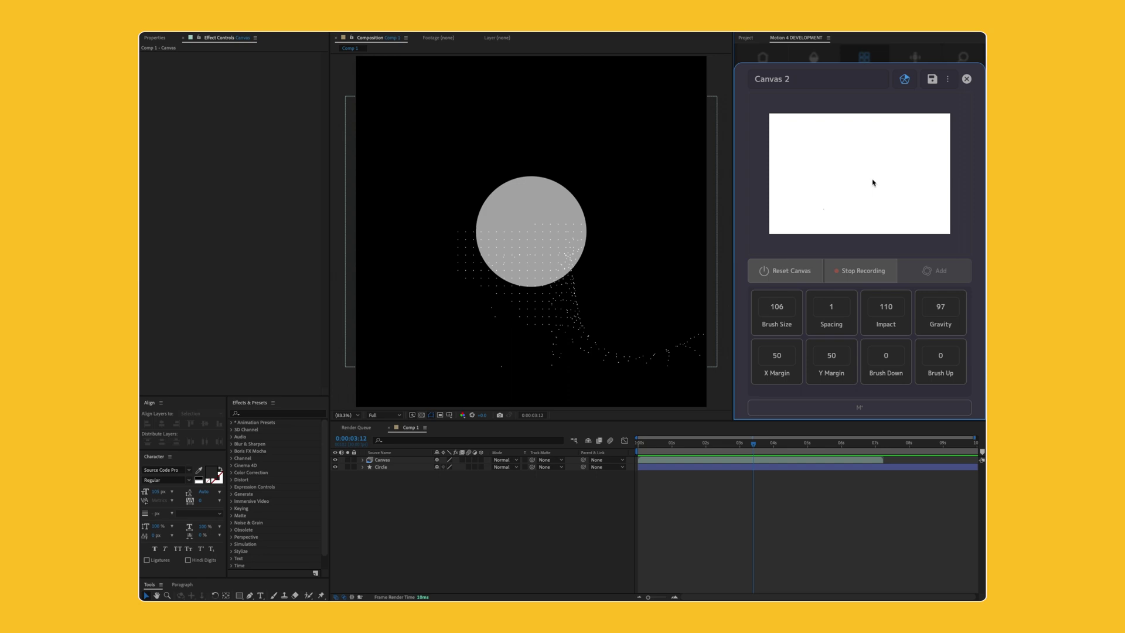
mouse_move(872, 183)
mouse_down()
mouse_move(848, 178)
mouse_move(842, 159)
mouse_move(892, 154)
mouse_move(844, 208)
mouse_move(746, 230)
mouse_move(708, 205)
mouse_move(791, 131)
mouse_move(775, 139)
mouse_move(811, 188)
mouse_move(781, 203)
mouse_move(897, 201)
mouse_move(933, 267)
mouse_move(954, 115)
mouse_move(870, 189)
mouse_move(945, 189)
mouse_move(922, 103)
mouse_move(877, 193)
mouse_move(882, 122)
mouse_move(848, 212)
mouse_up()
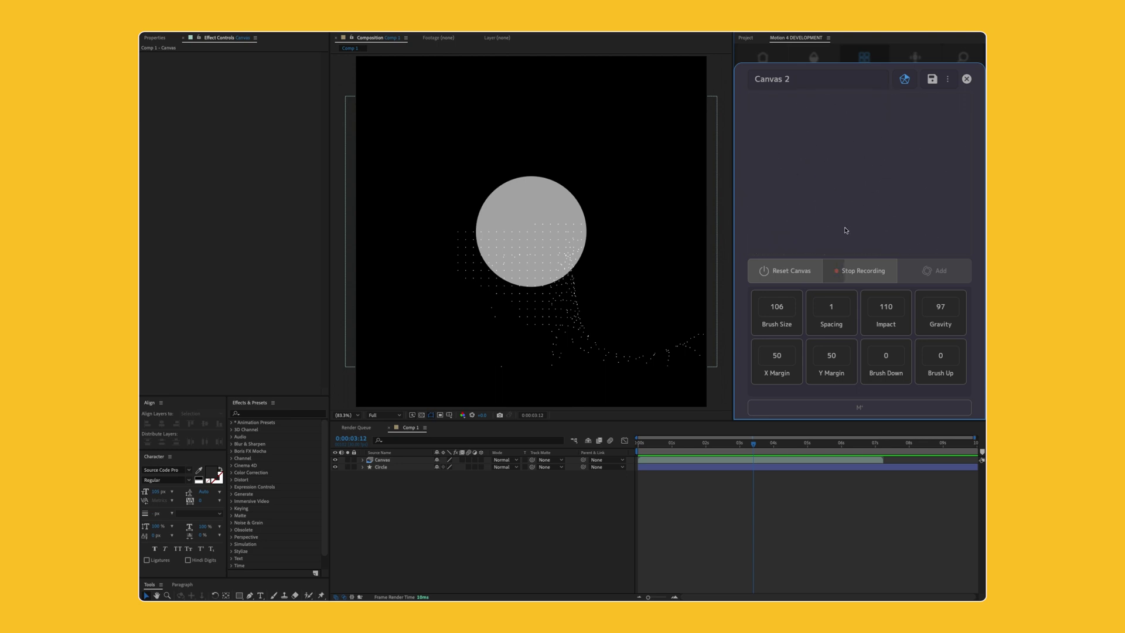
click(864, 274)
click(940, 280)
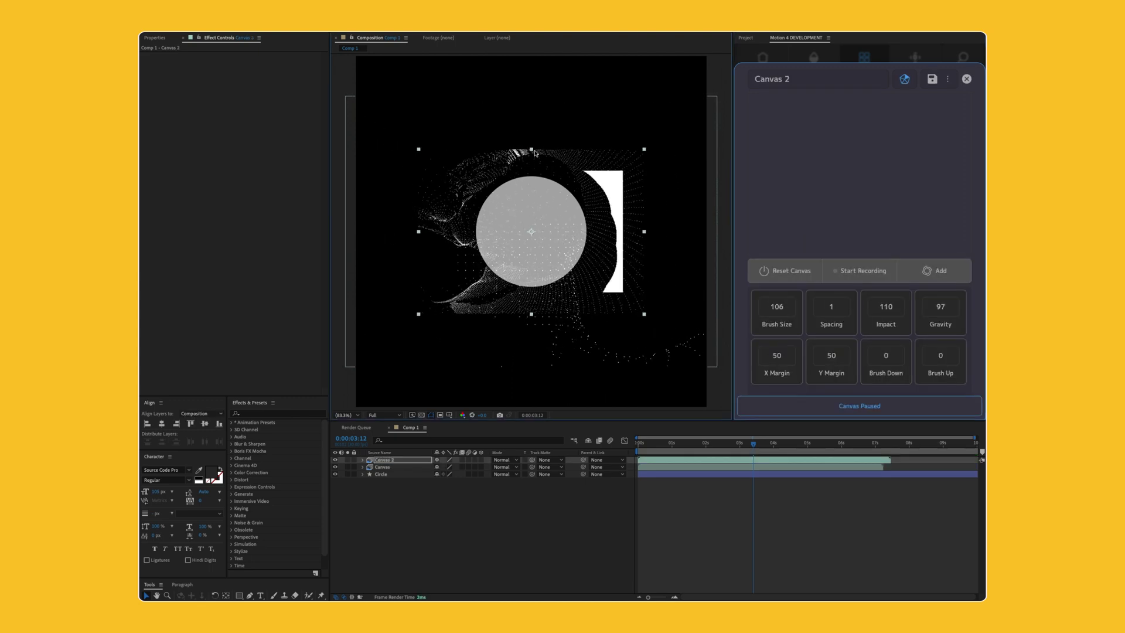
Set the Circle layer's track matte to '1. Canvas 2' and play the comp from the start.
click(557, 475)
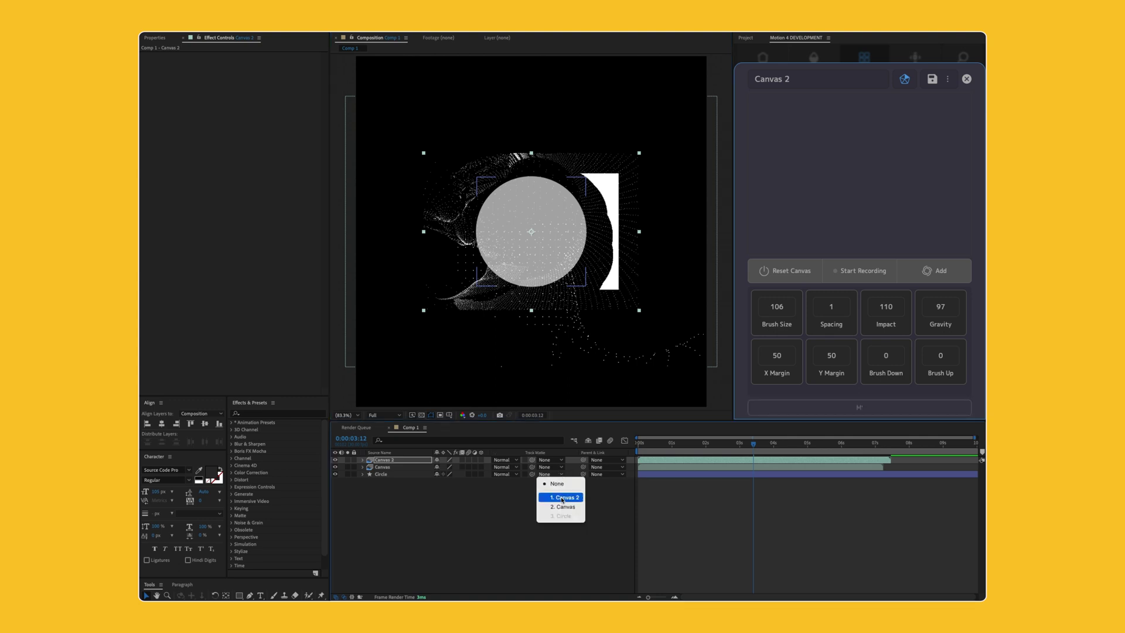
click(562, 499)
key(Home)
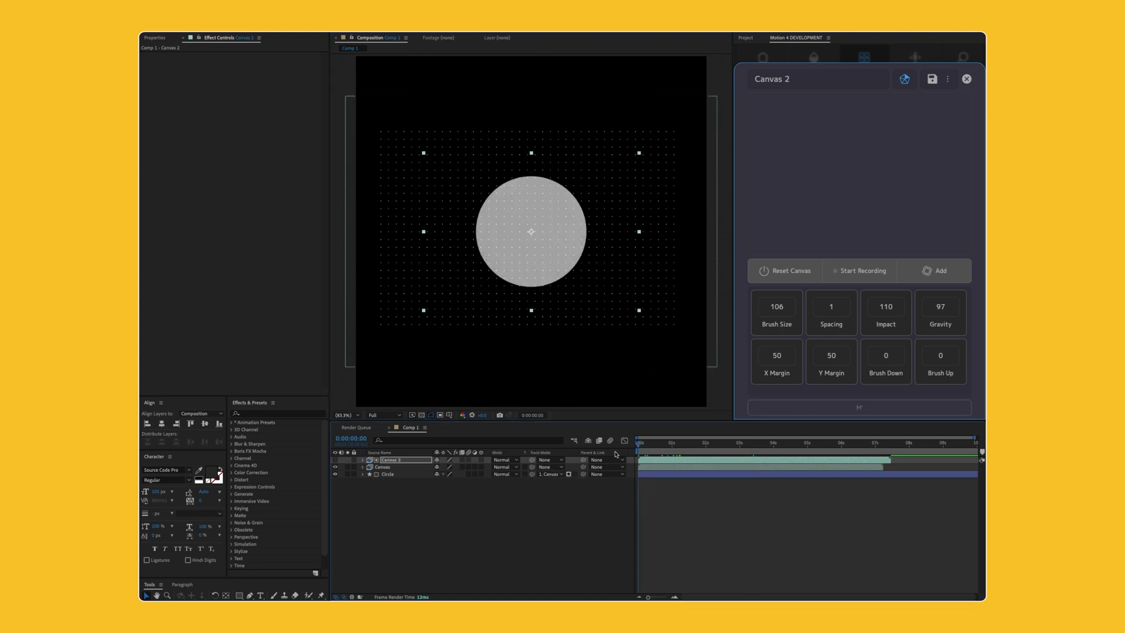
key(space)
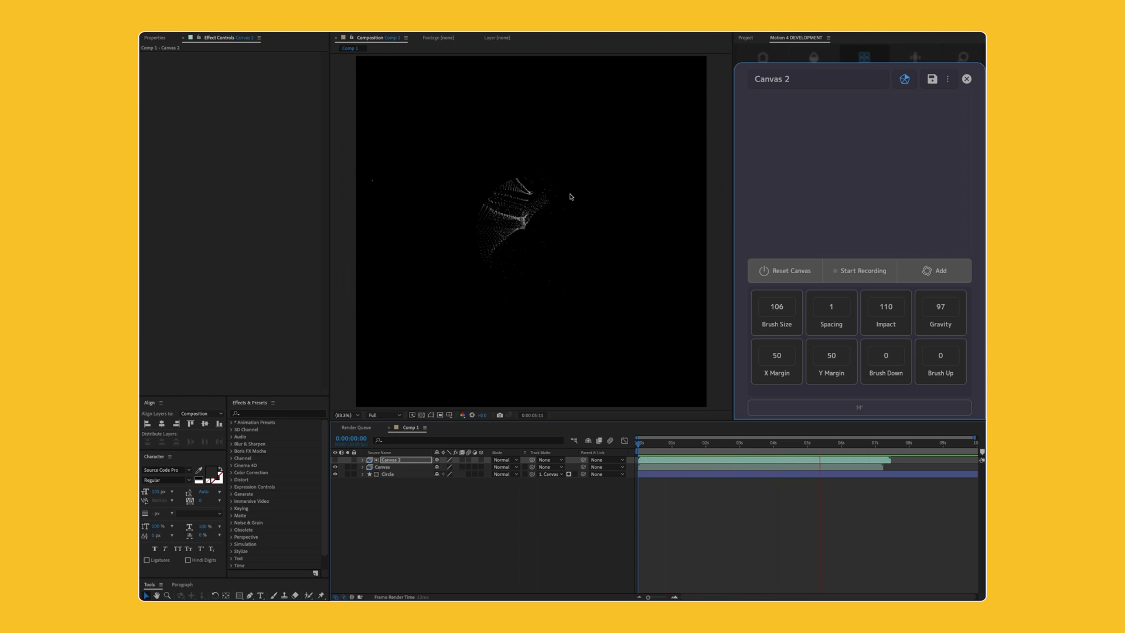
key(space)
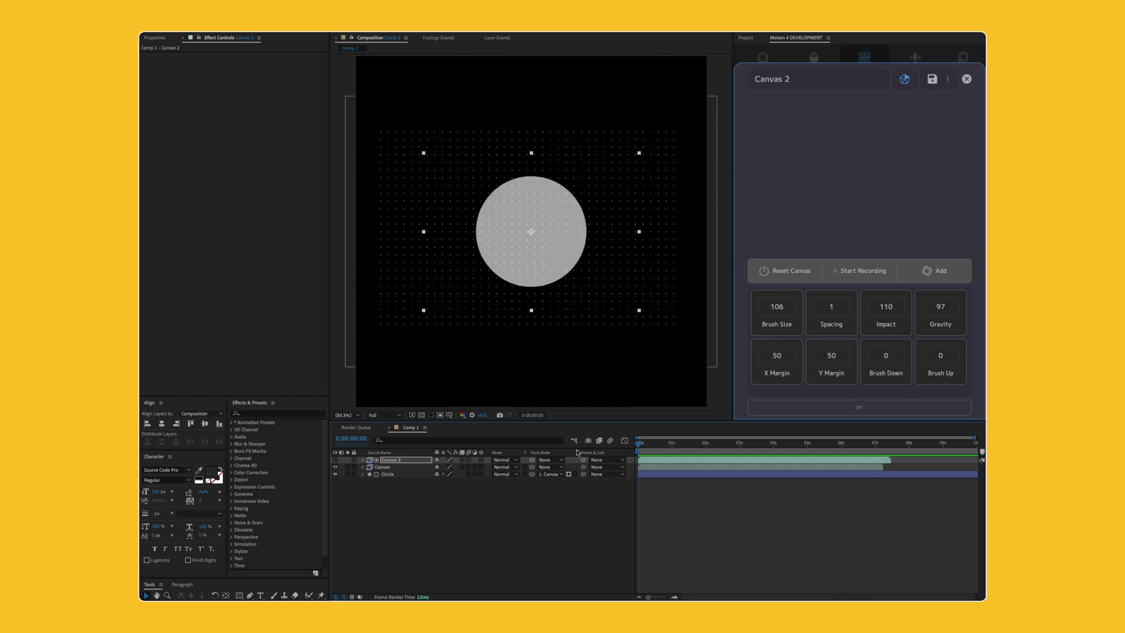
Reset the canvas and enter Brush Size 350, Spacing 3 and Impact 97.
click(791, 272)
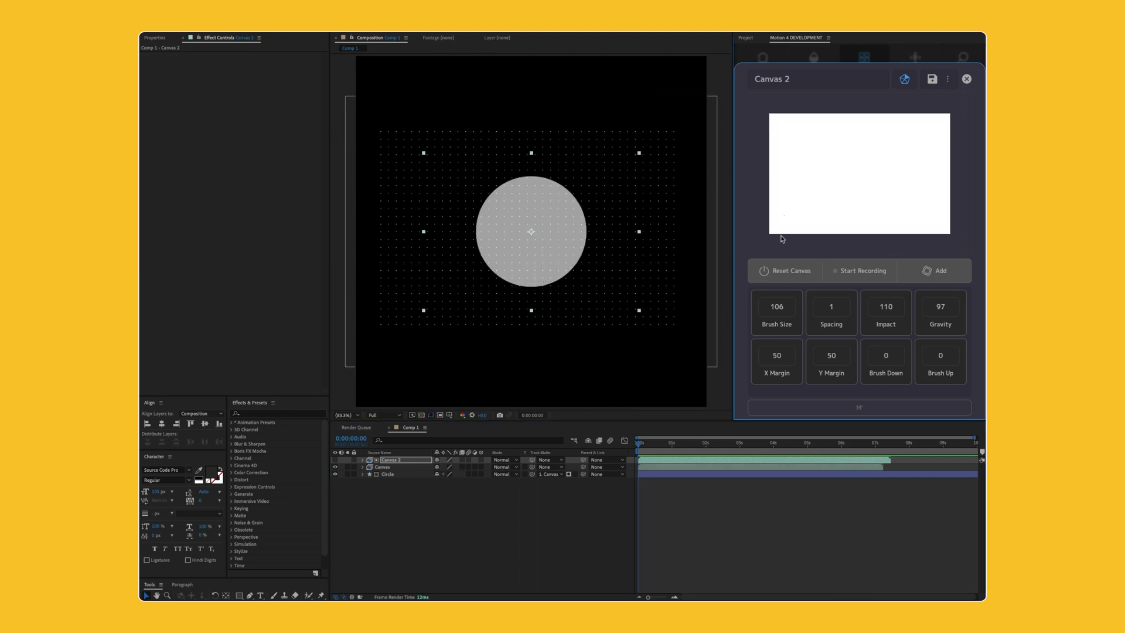
click(778, 308)
text(50)
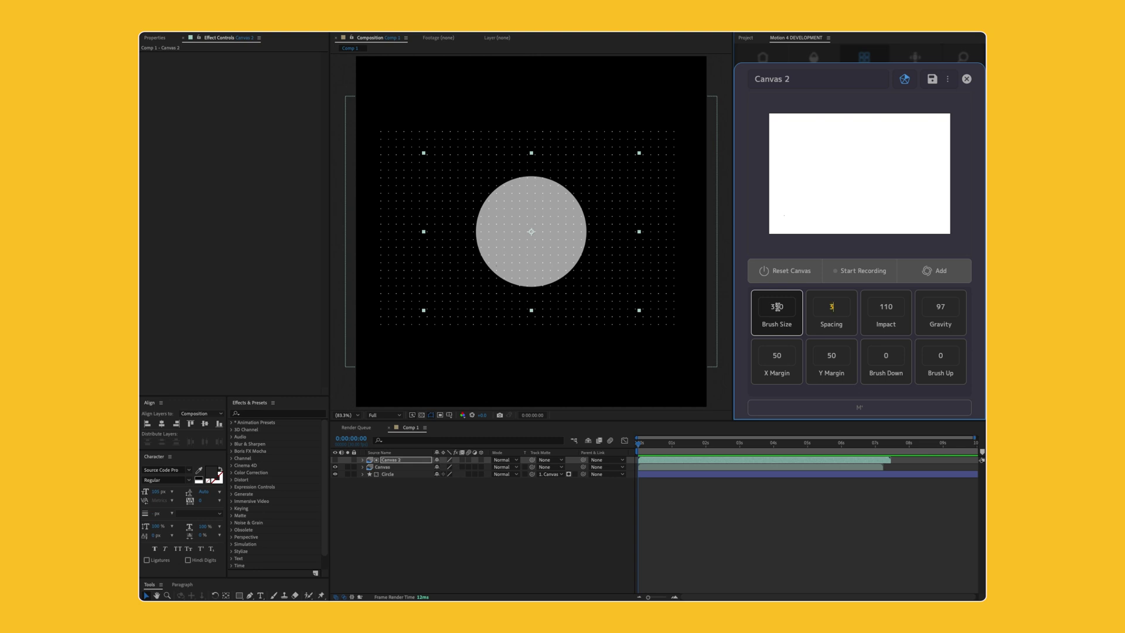
key(Tab)
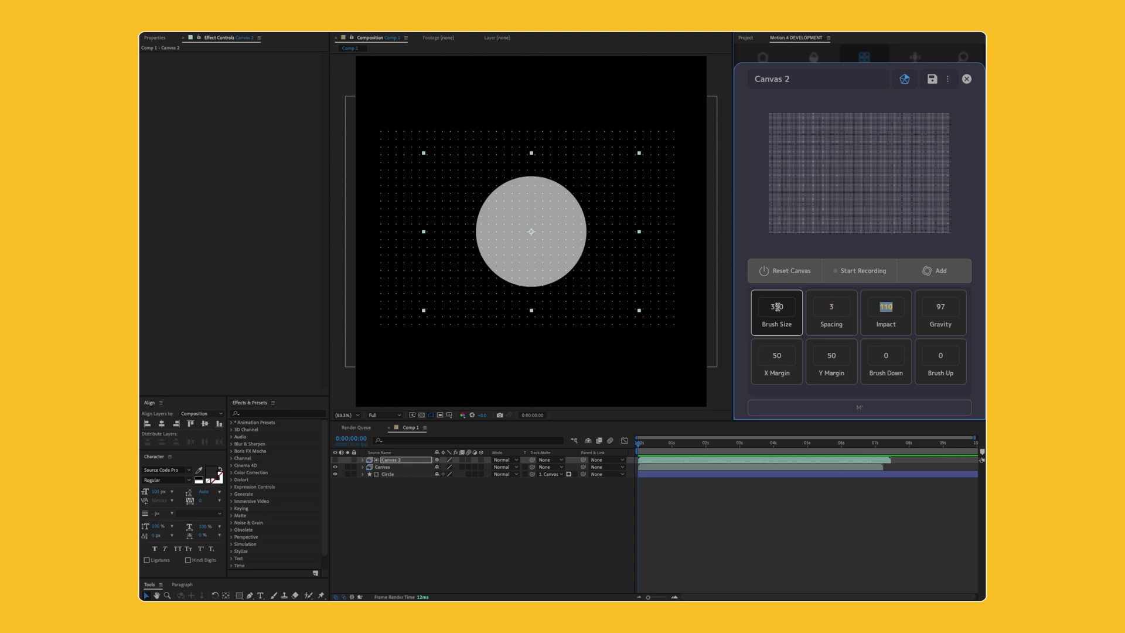
text(97)
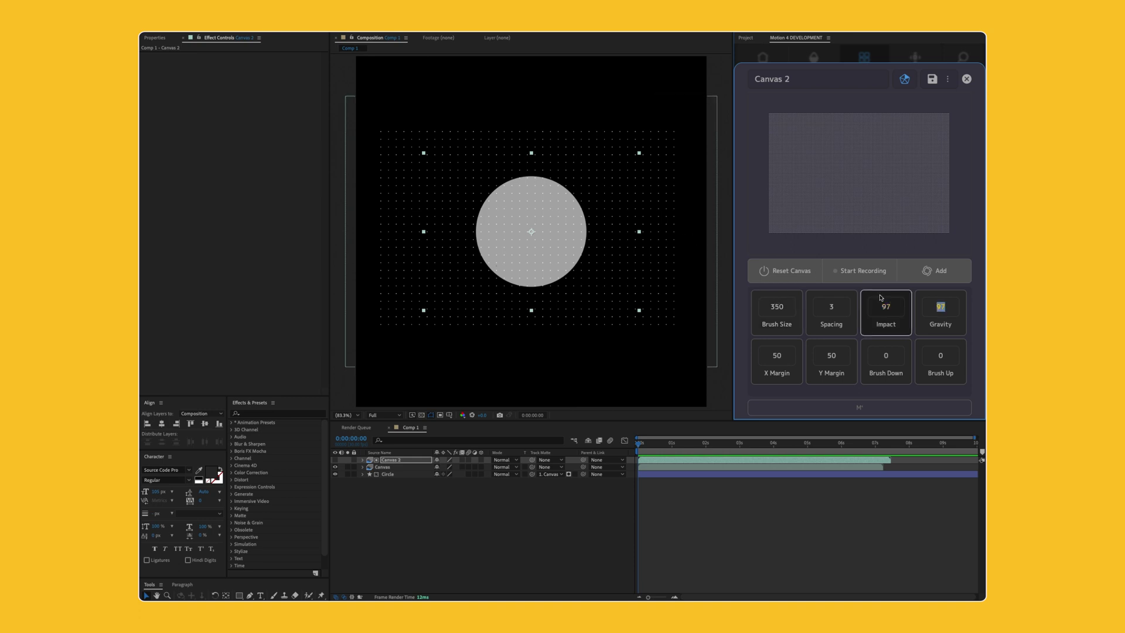
key(Tab)
Set Gravity to 0 and X Margin to 207 with their adjusters.
click(951, 322)
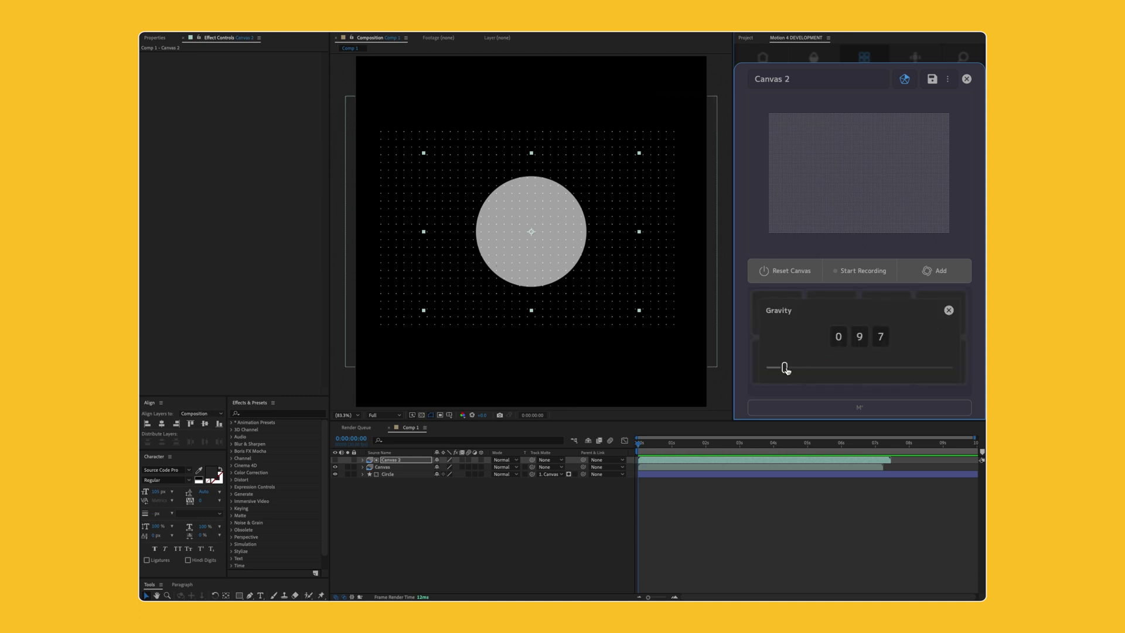
mouse_move(783, 367)
mouse_down()
mouse_move(898, 372)
mouse_move(803, 382)
mouse_move(765, 371)
mouse_up()
click(949, 310)
click(776, 380)
drag(823, 373, 912, 368)
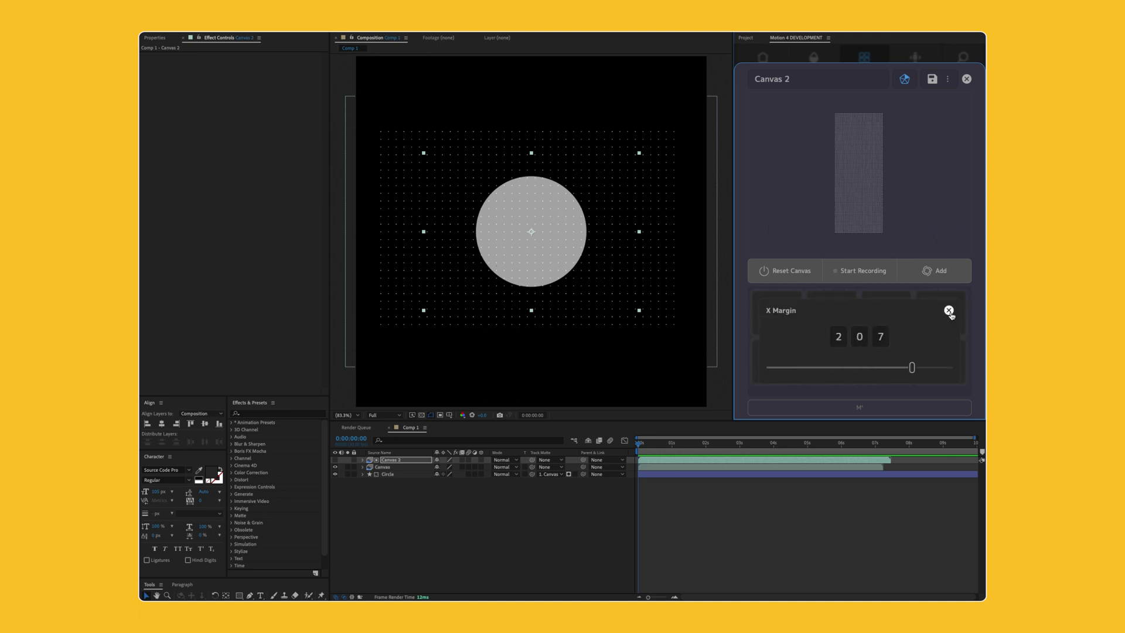
click(949, 310)
Set Y Margin to 159 and Brush Down to 3.9, then test the brush on the grid.
click(823, 378)
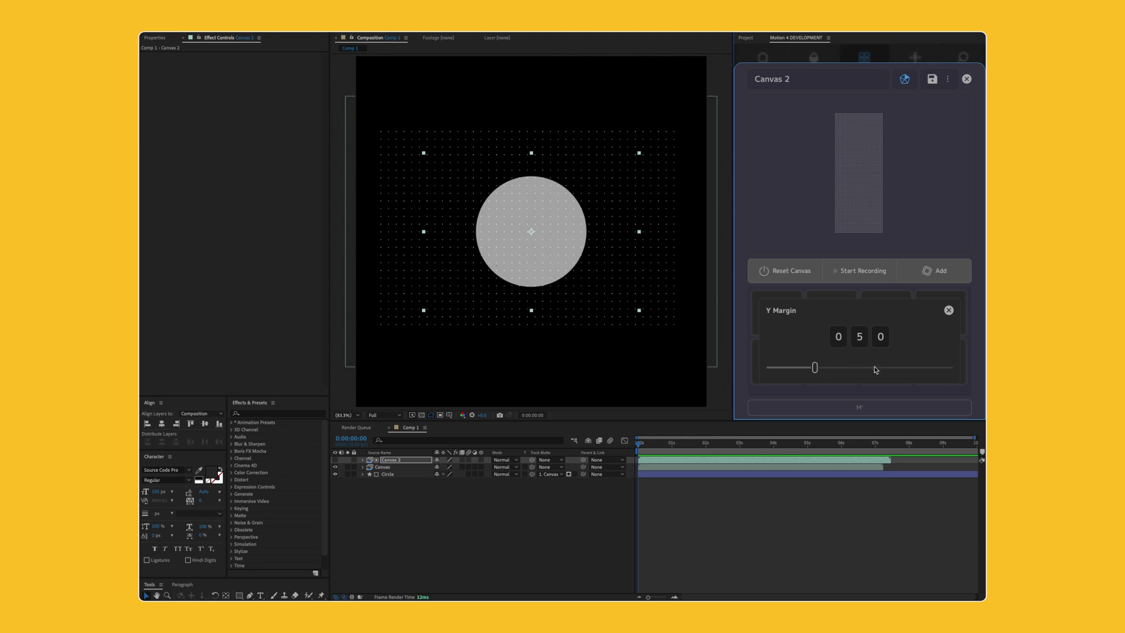
drag(876, 369, 919, 367)
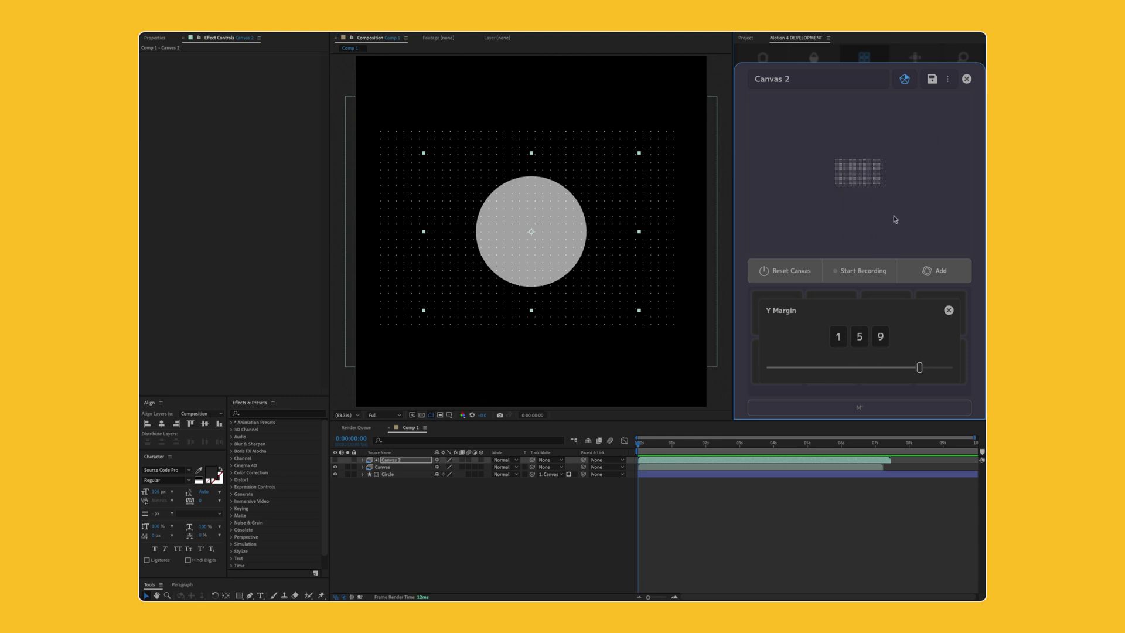
click(948, 310)
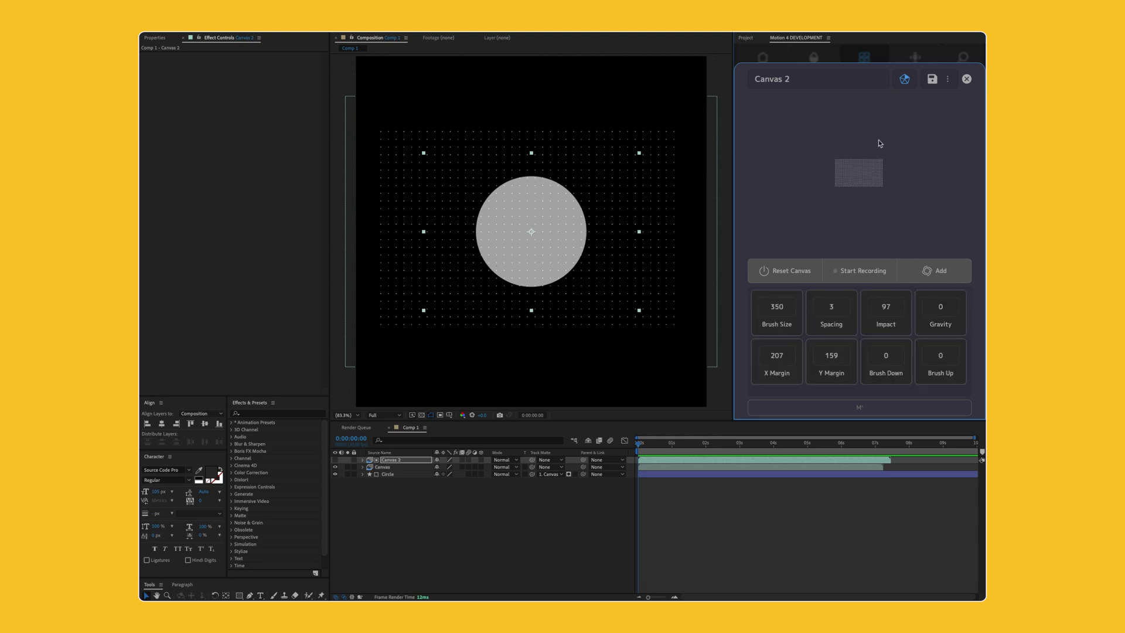
click(888, 378)
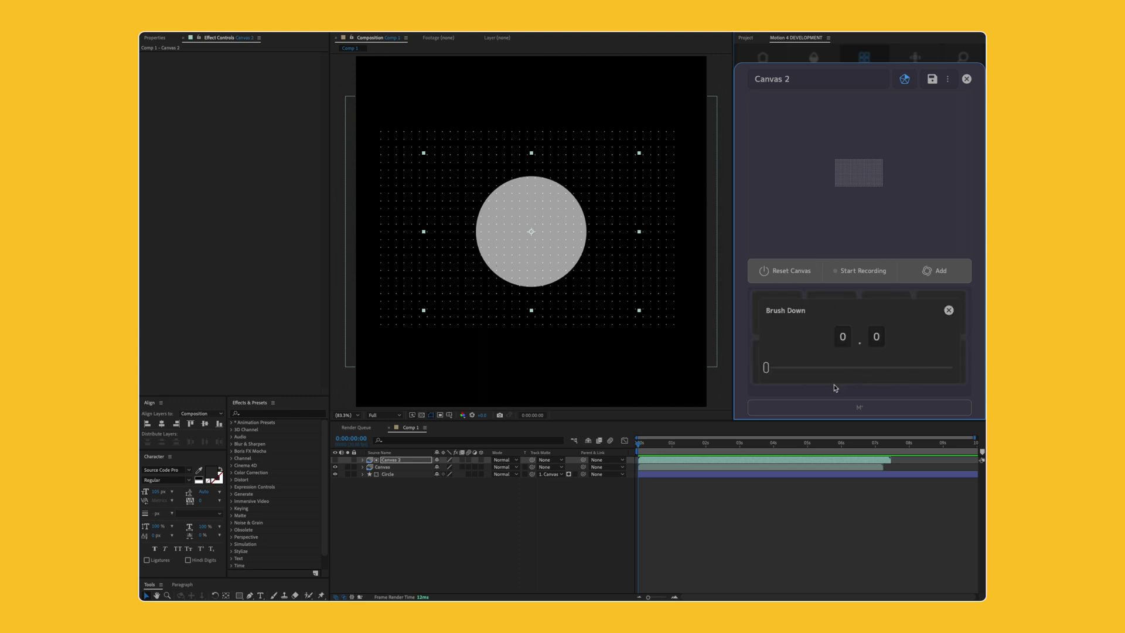
drag(821, 373, 860, 369)
click(948, 310)
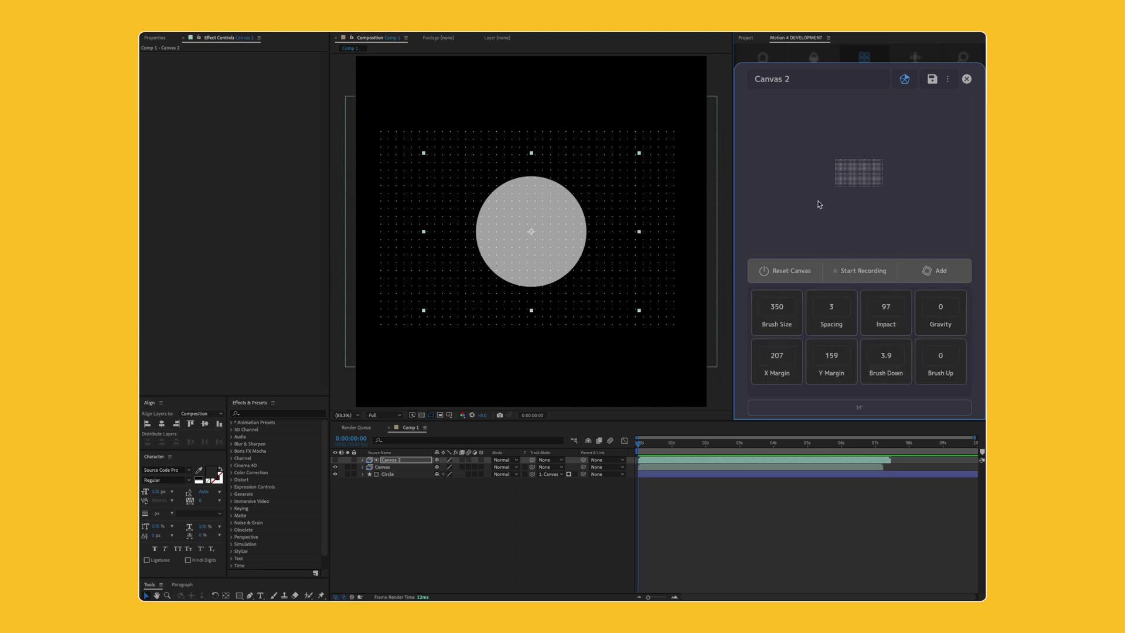
click(855, 177)
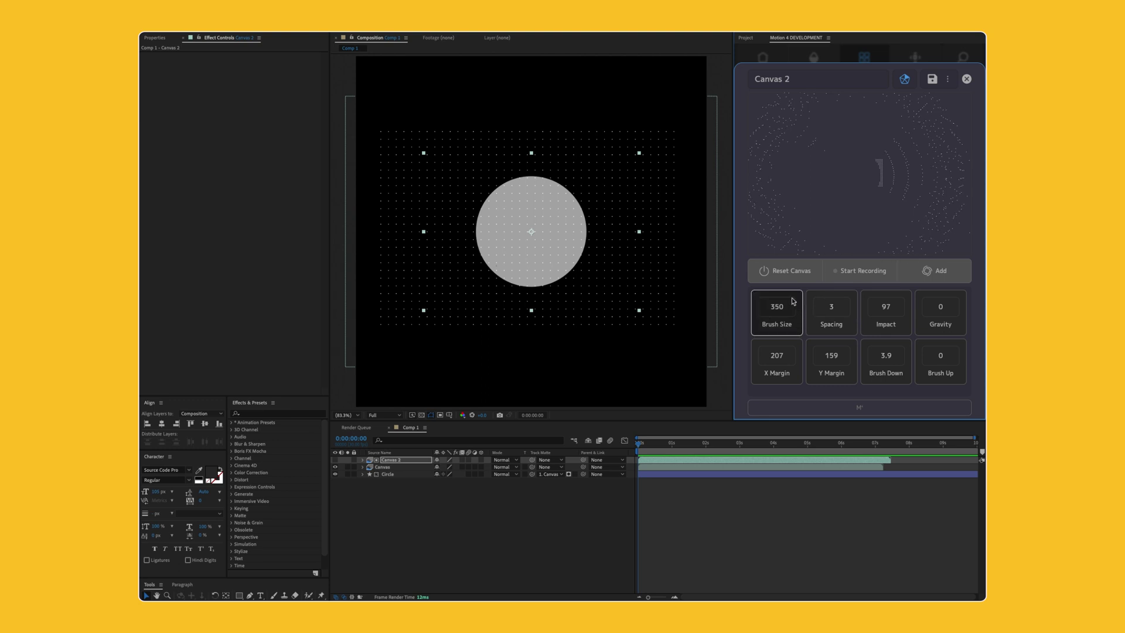
Reset the canvas, start recording Canvas 3, and burst the particle block outward into rings.
click(791, 276)
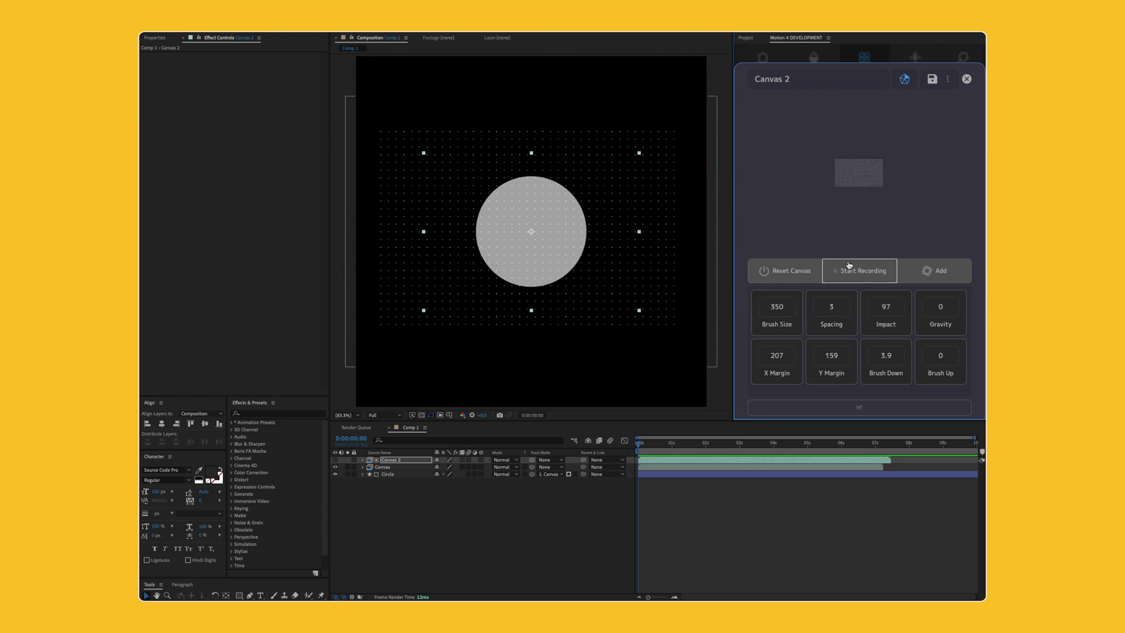
click(857, 269)
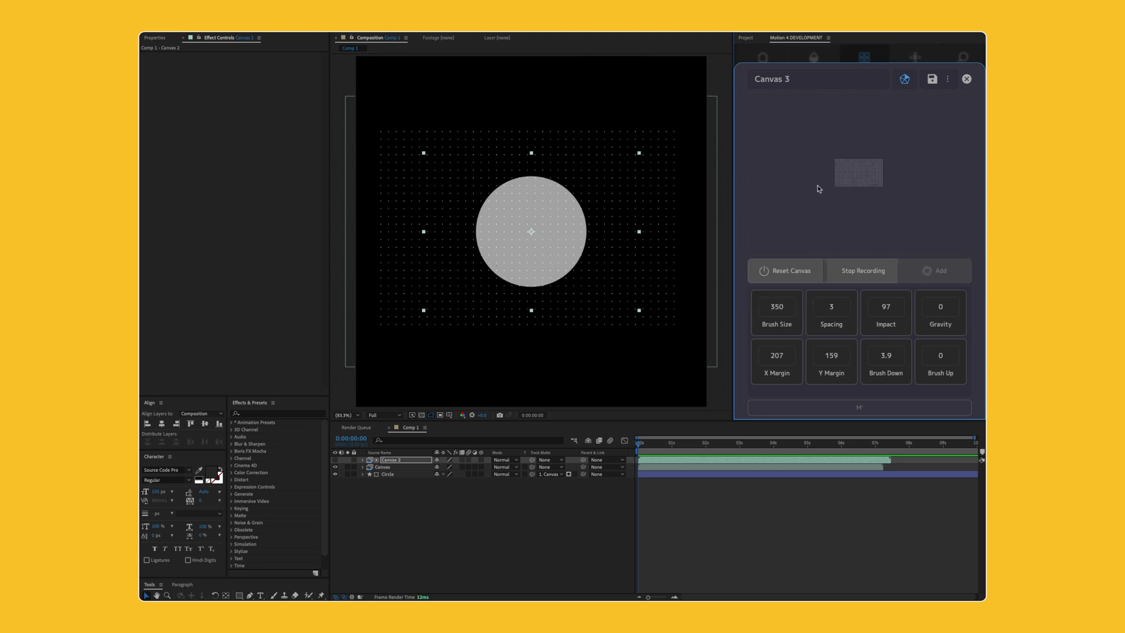
mouse_move(818, 189)
mouse_down()
mouse_move(874, 182)
mouse_move(836, 160)
mouse_up()
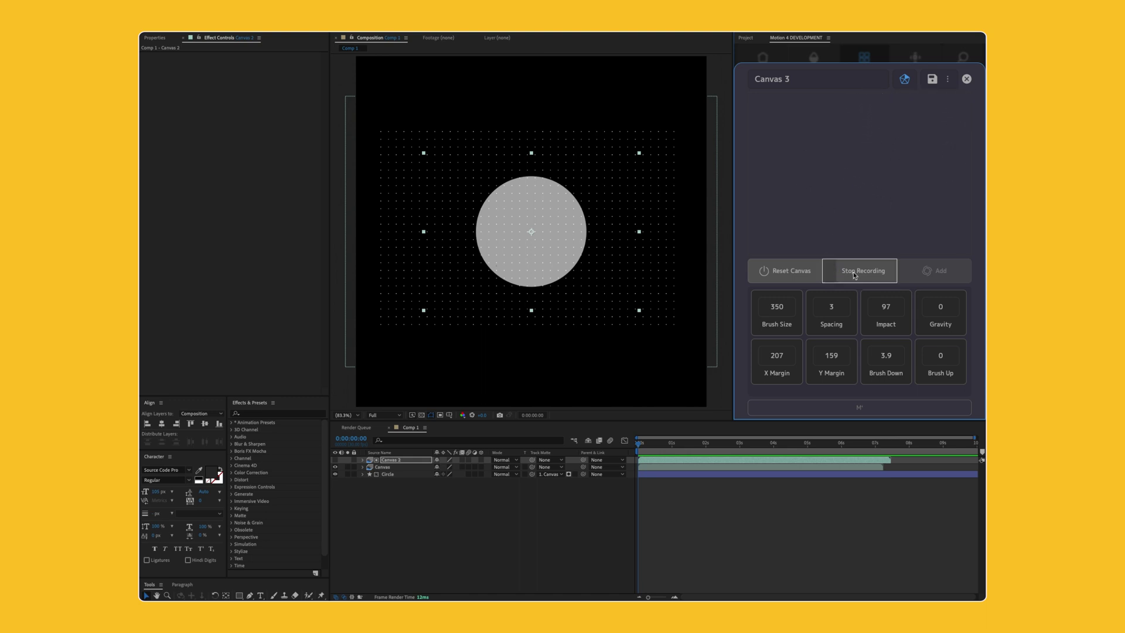
click(788, 273)
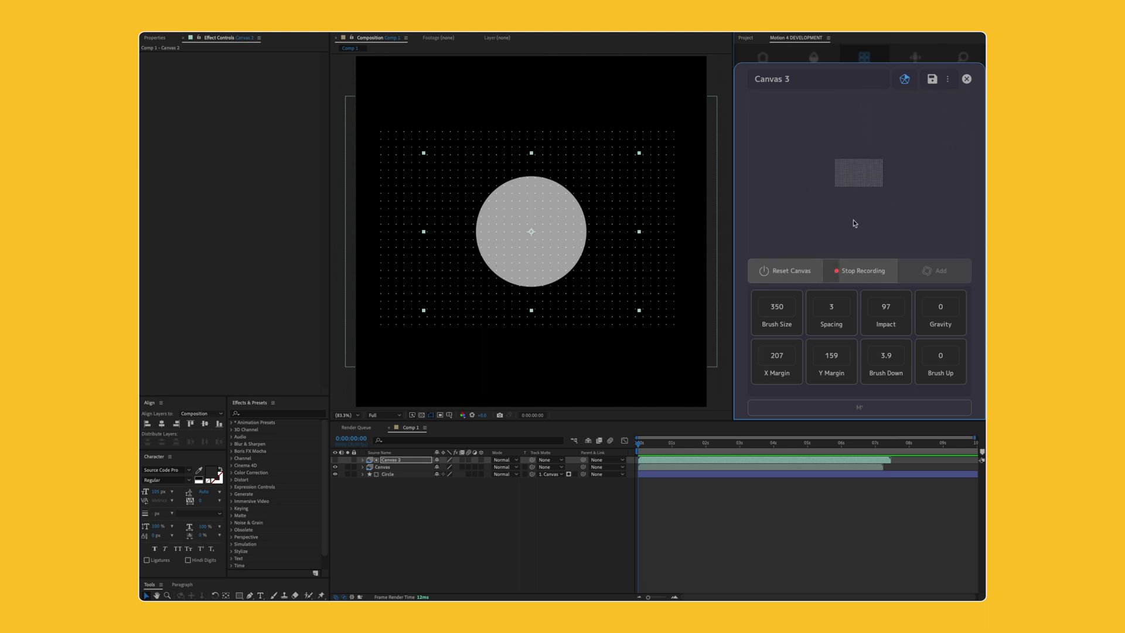
click(858, 177)
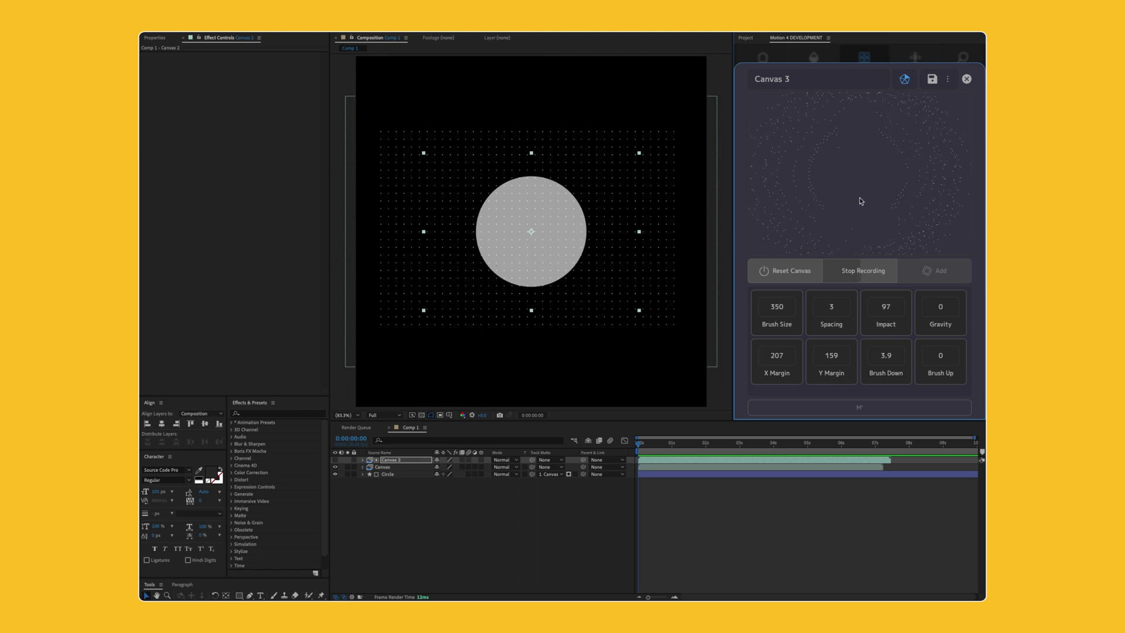
Stop recording to add Canvas 3, then scrub the timeline and scale the layer up to review it.
click(875, 273)
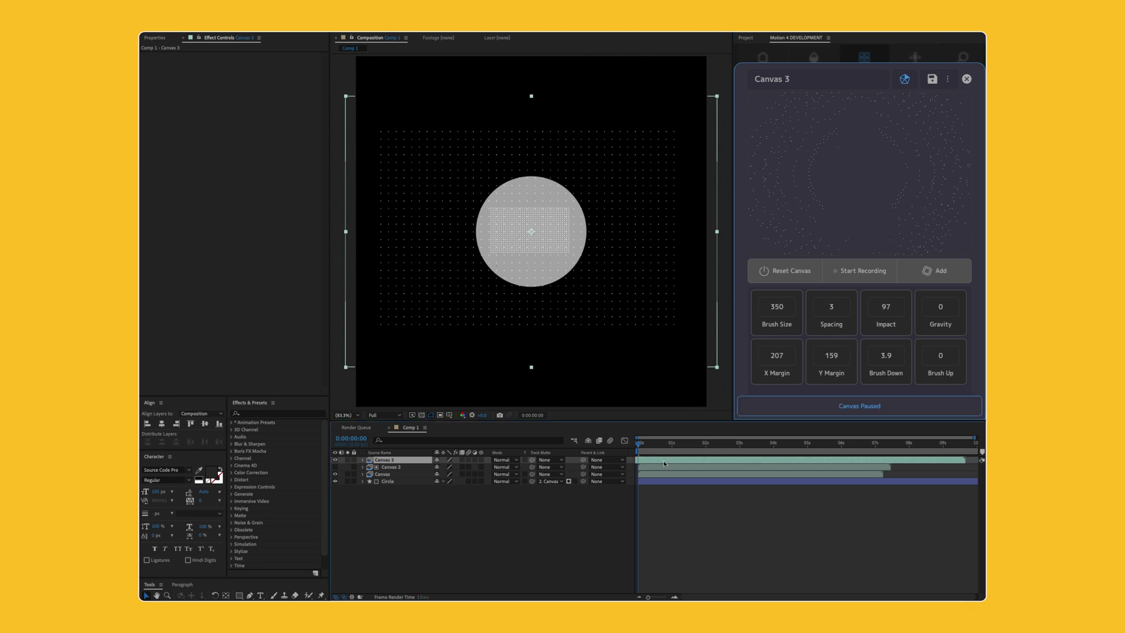
drag(679, 446, 793, 443)
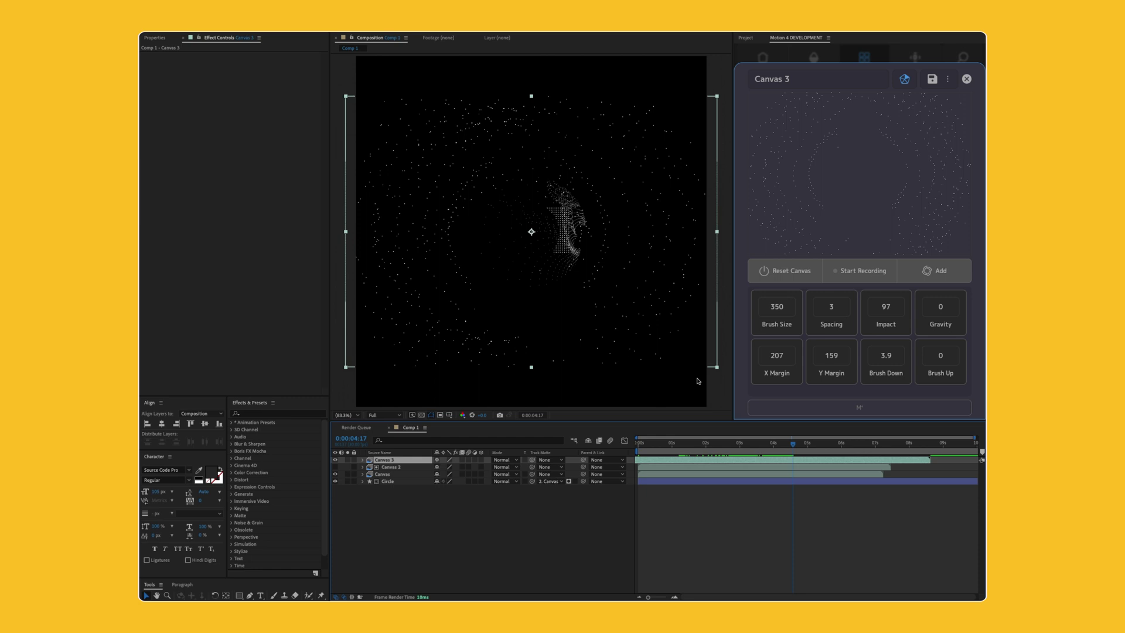
key(s)
drag(460, 466, 762, 445)
drag(854, 445, 772, 461)
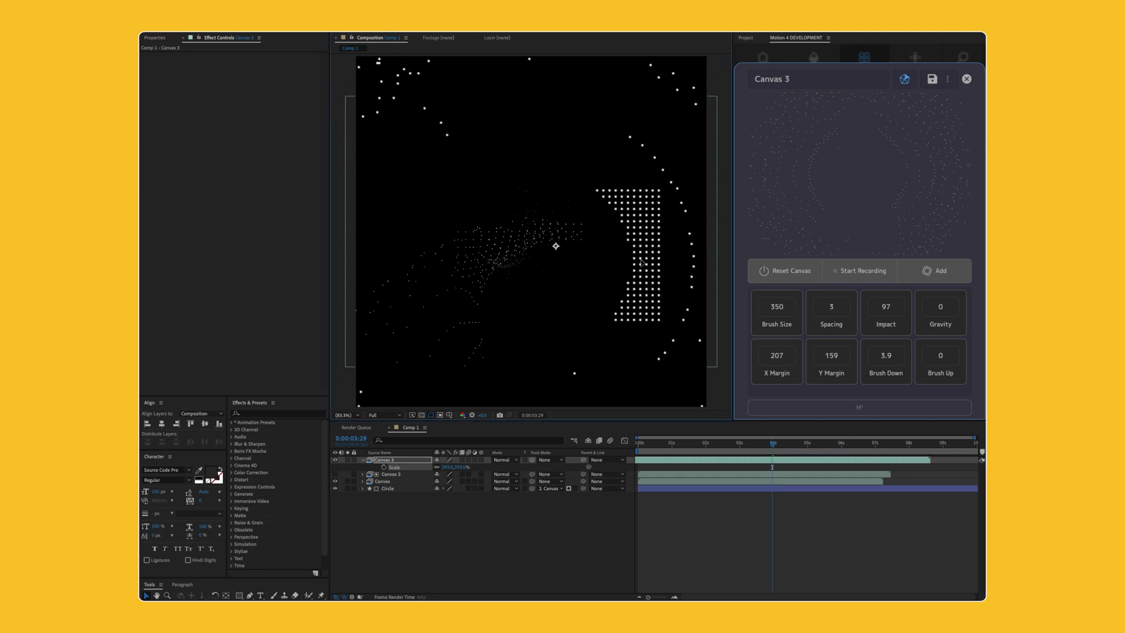
Delete the Canvas 3 layer and reset the Motion 4 particle canvas.
click(406, 460)
key(Delete)
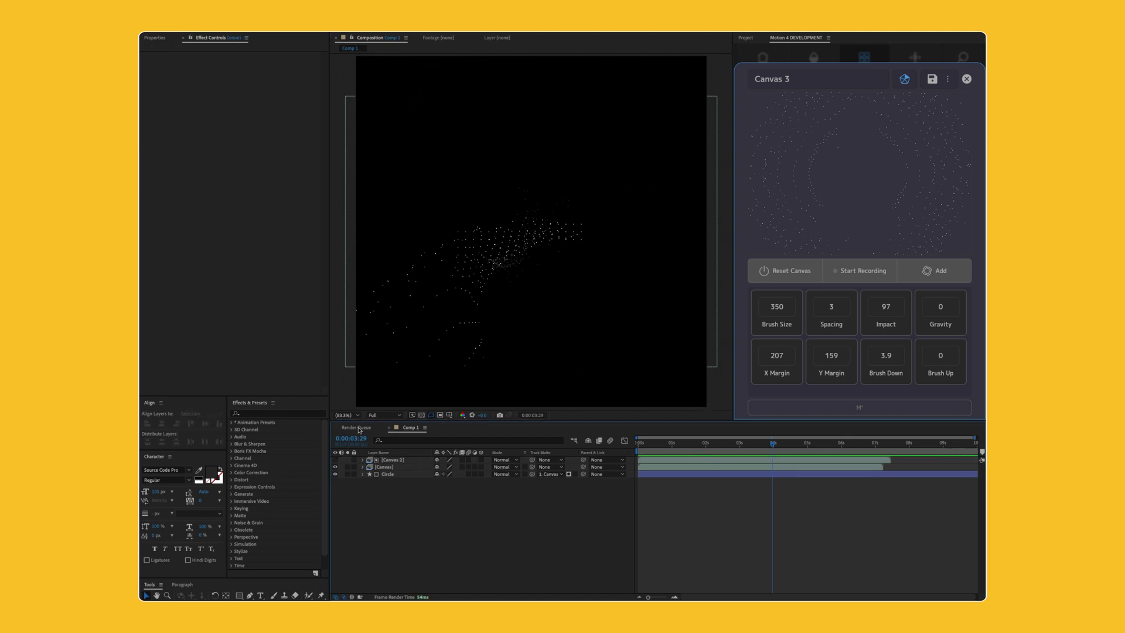
click(771, 277)
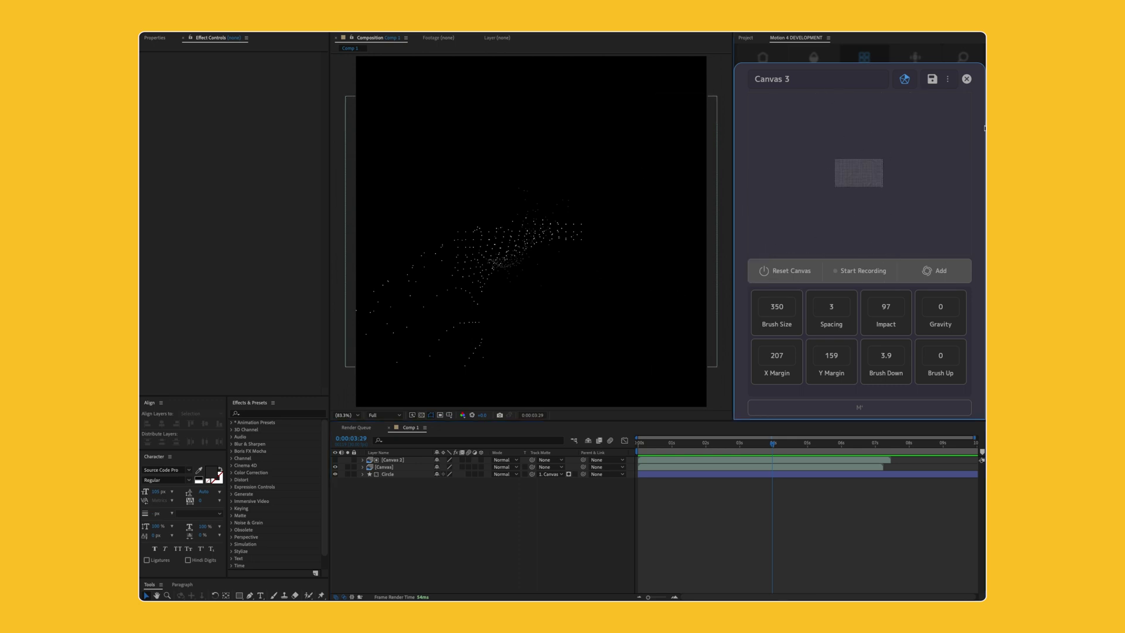
Raise Gravity to 3, then record a Canvas 4 particle take and stop it.
click(937, 328)
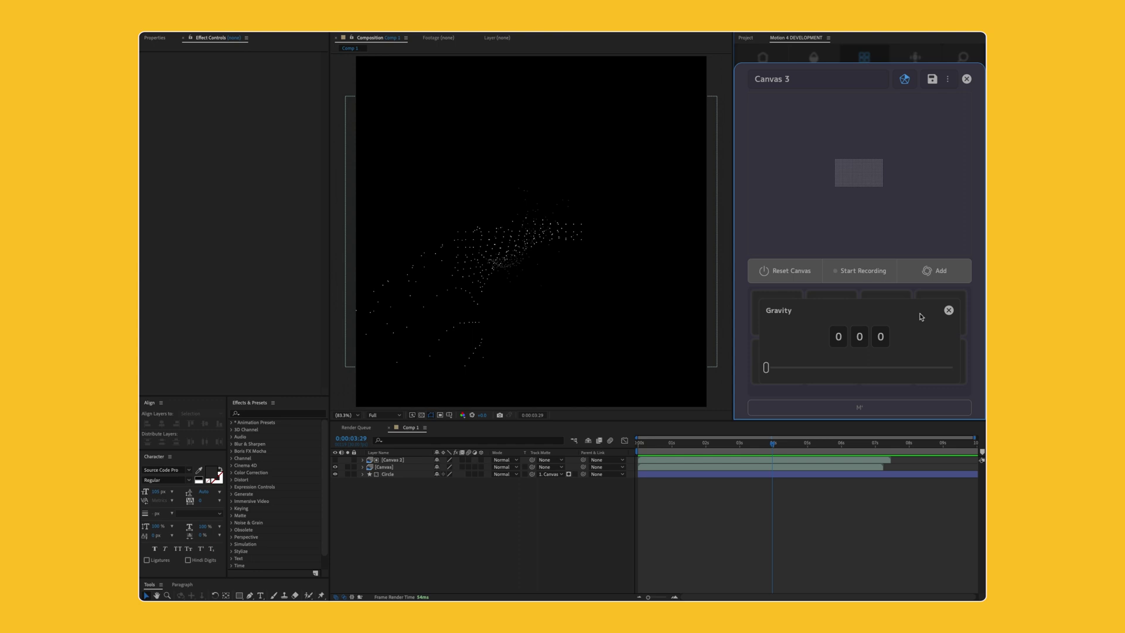
click(880, 322)
click(948, 311)
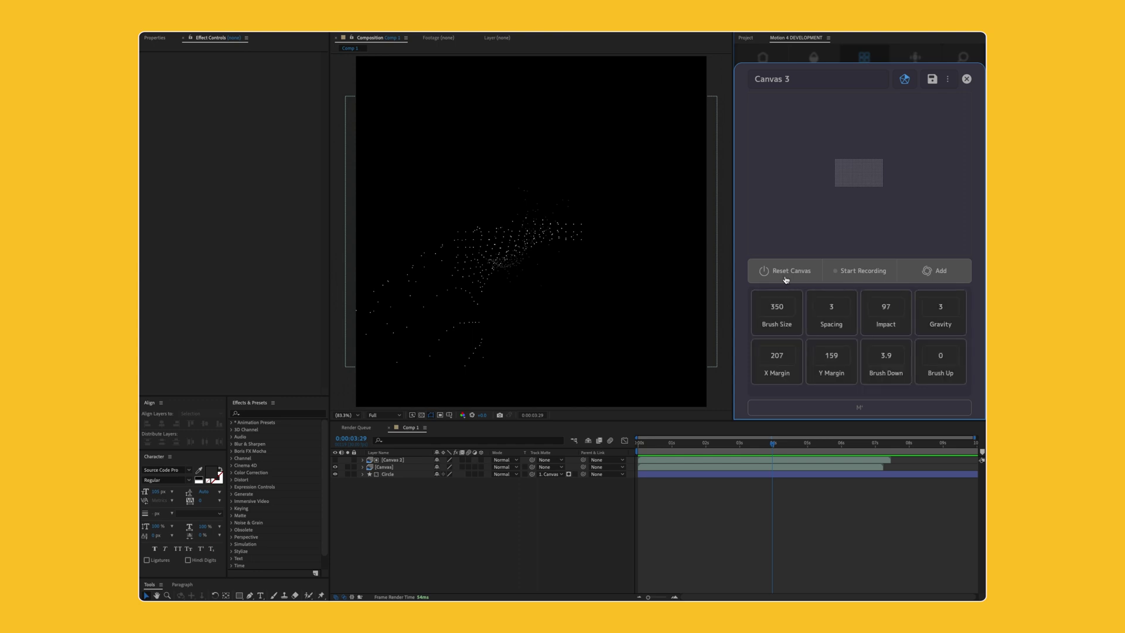
click(873, 273)
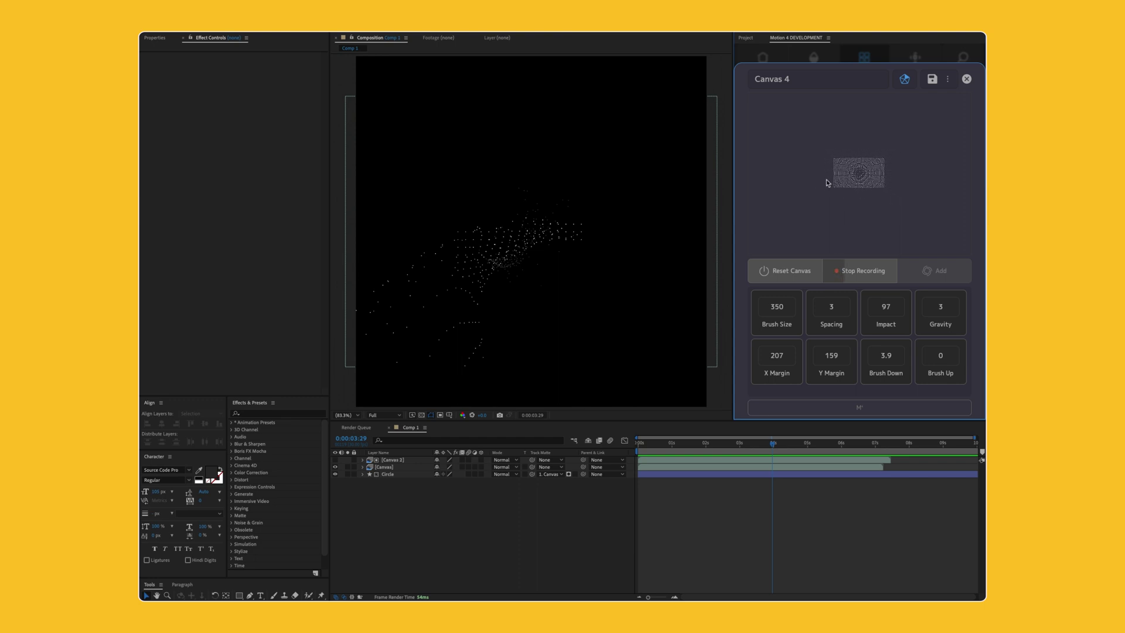
click(846, 271)
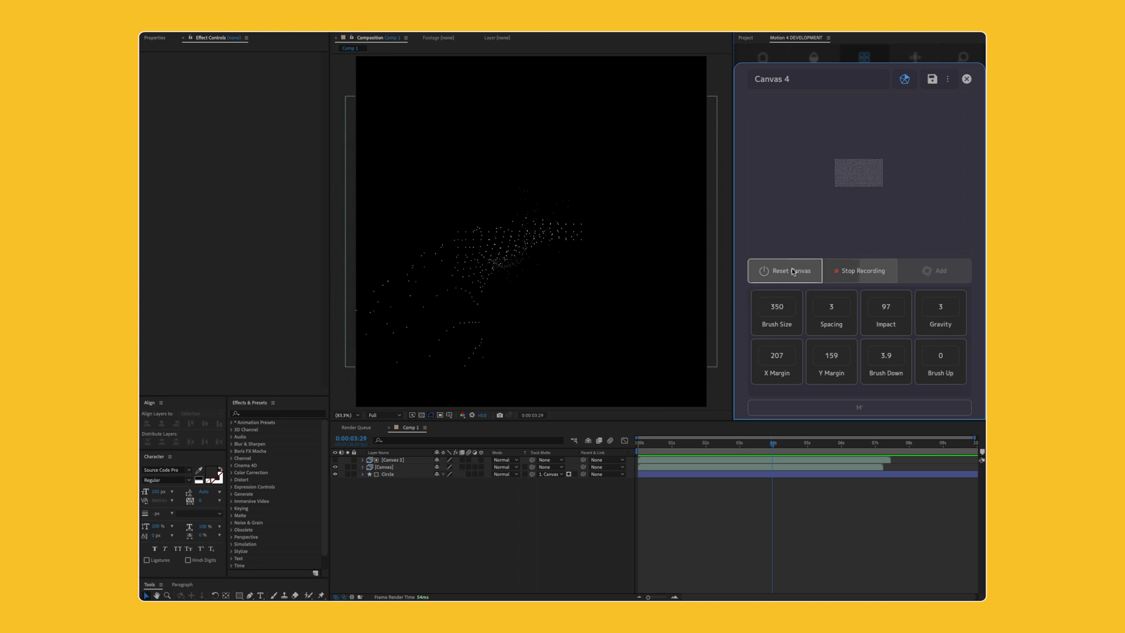
click(856, 272)
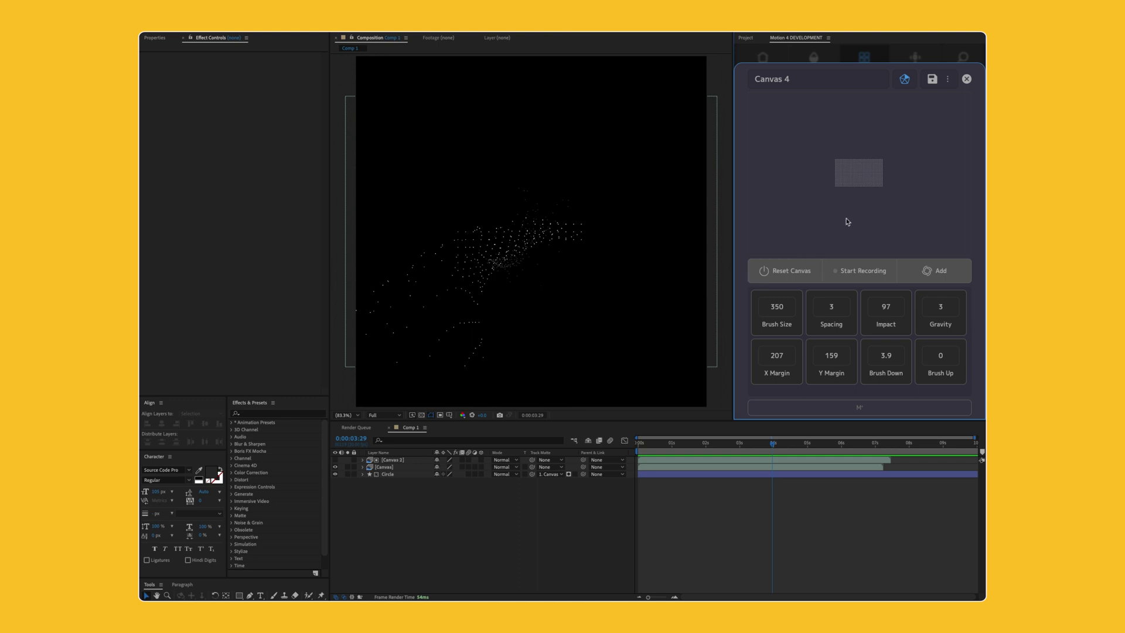
Select the [Canvas] and [Canvas 2] layers and put them in a new focus group named 'canvas-recording'.
click(966, 79)
click(911, 66)
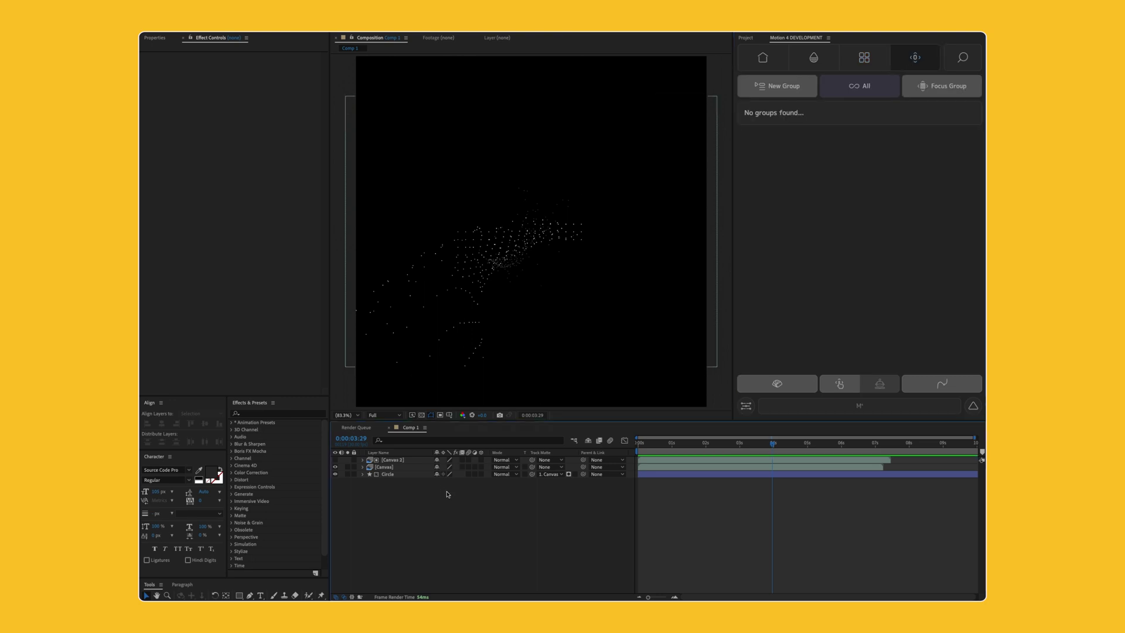
click(406, 474)
click(406, 467)
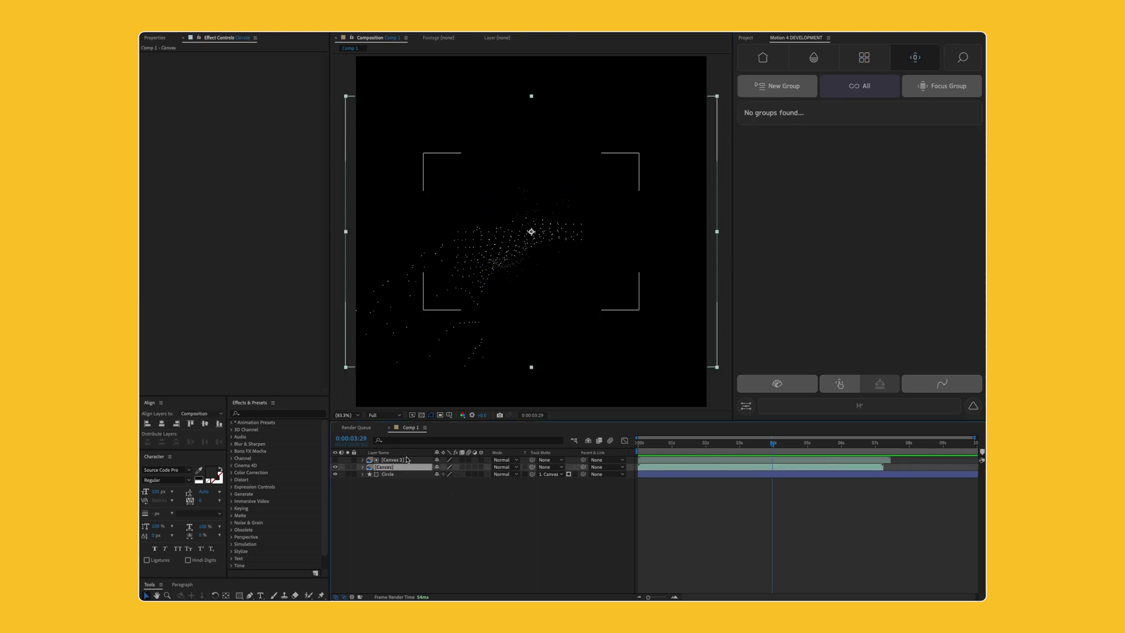
shift+click(407, 459)
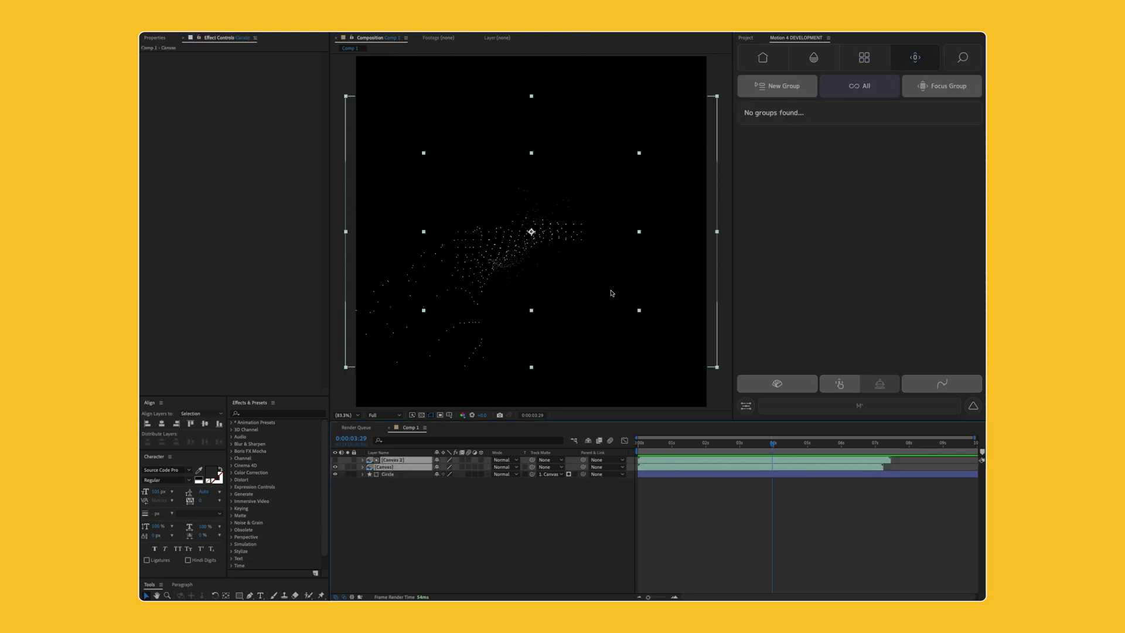
click(785, 88)
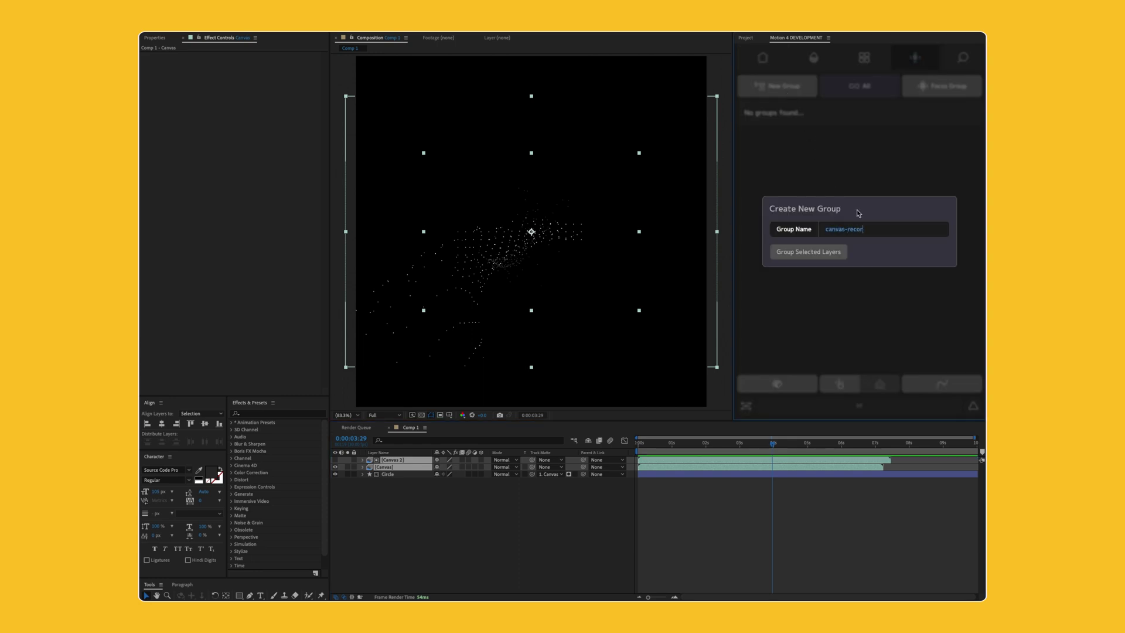
key(Return)
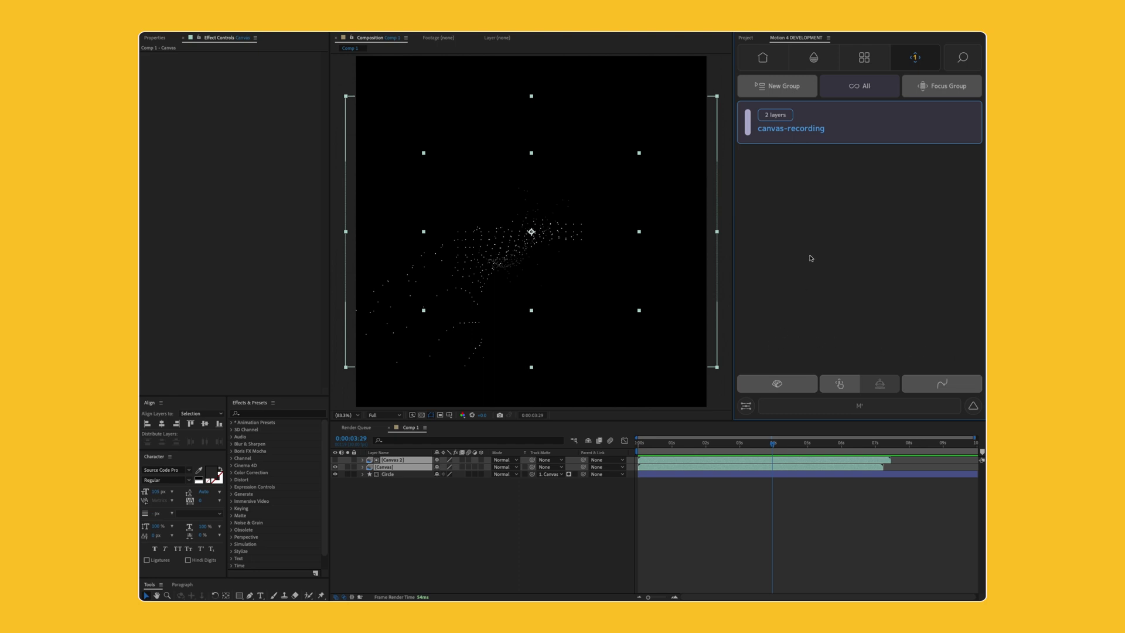
mouse_move(826, 144)
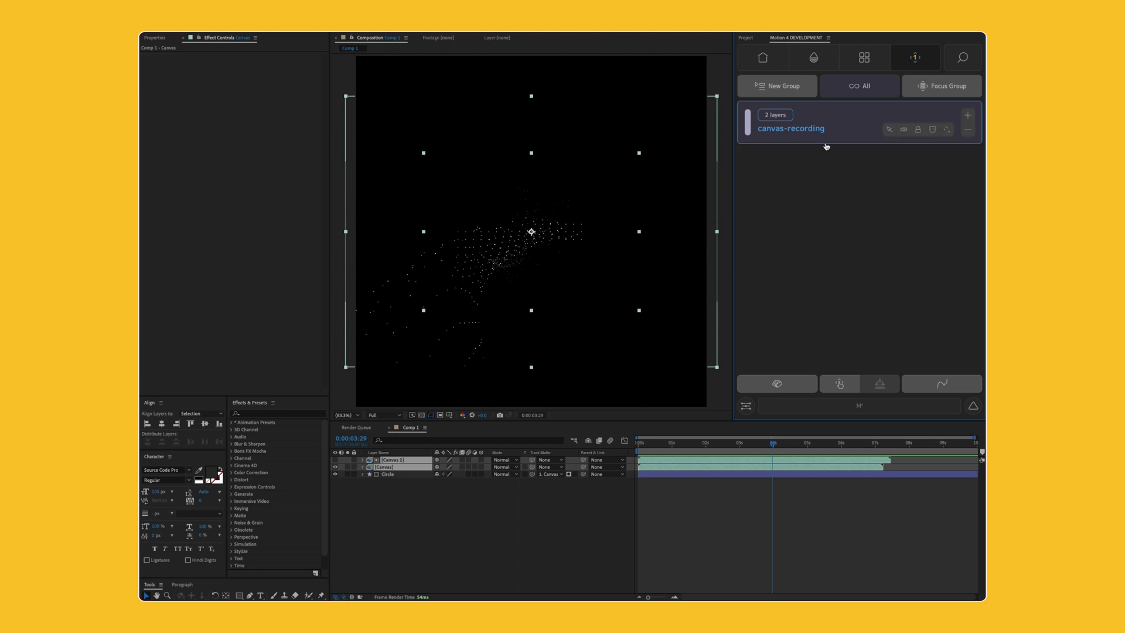
Lock the canvas-recording layers, mark them shy, and move the playhead to 0:00:02:09.
click(918, 130)
click(932, 130)
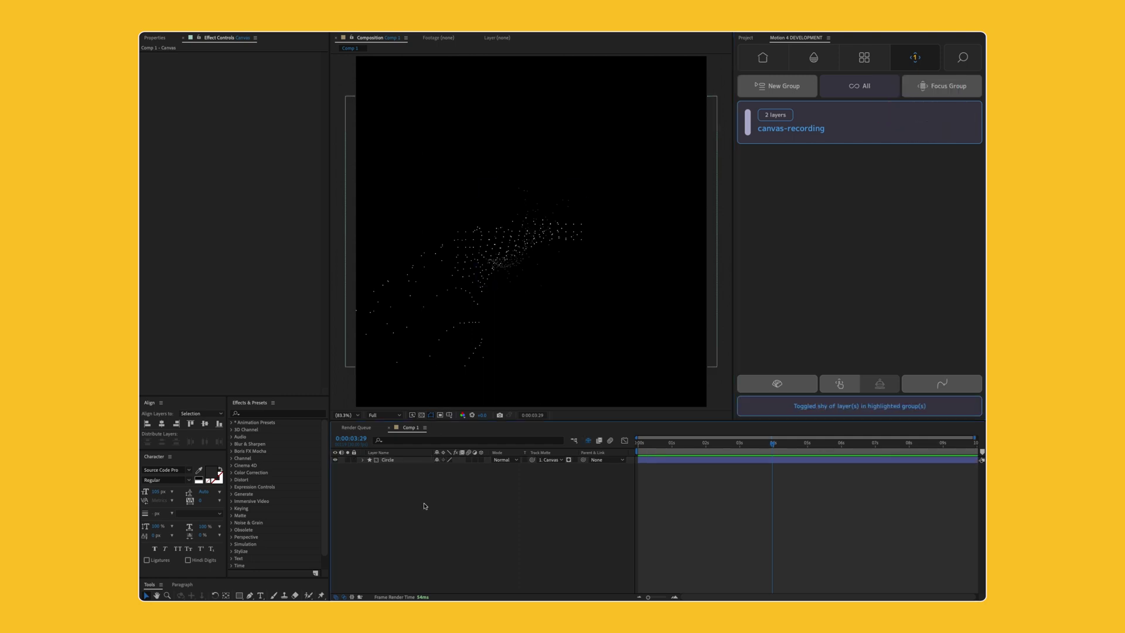
click(411, 460)
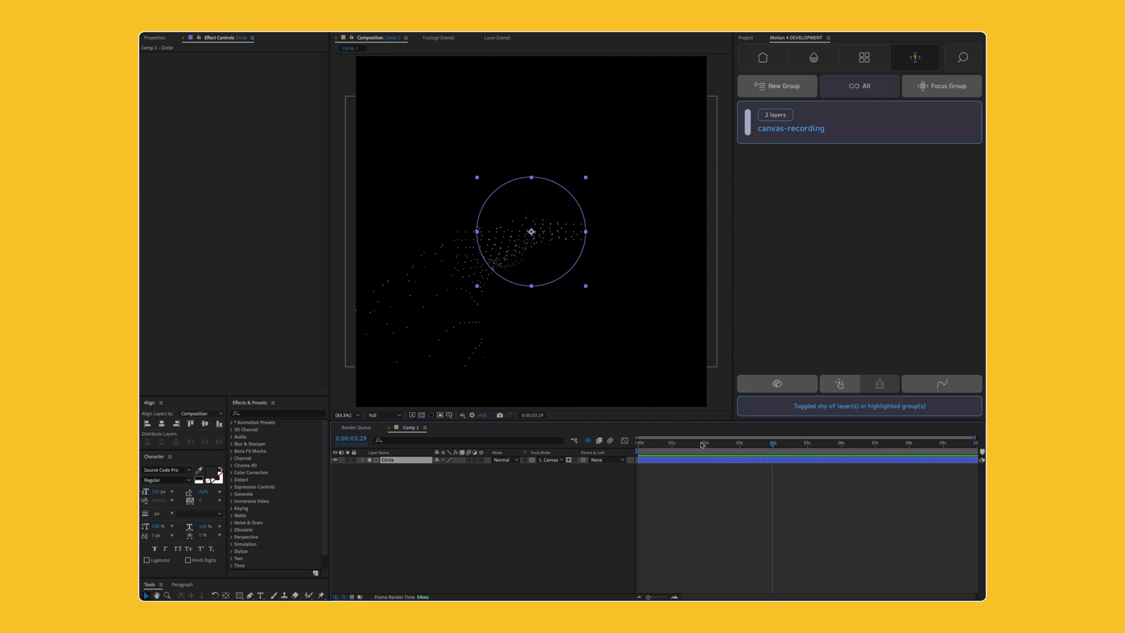
mouse_move(702, 444)
mouse_down()
mouse_move(664, 444)
mouse_move(715, 444)
mouse_up()
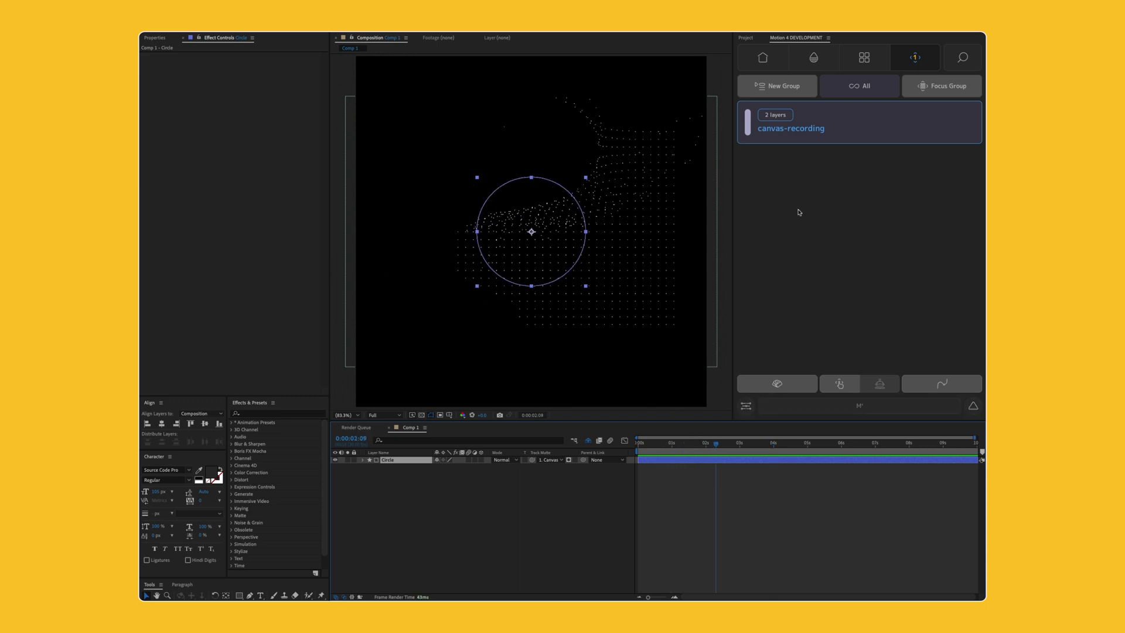
Colour the canvas-recording group green with Assign group color on, then restore focus to show Circle.
click(933, 88)
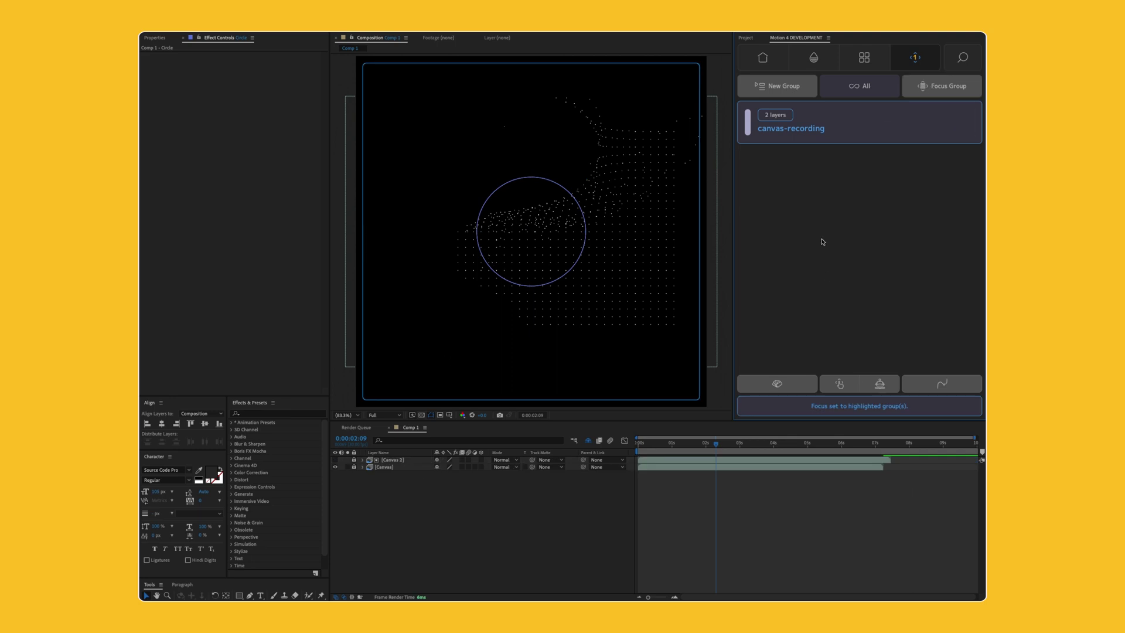
click(747, 129)
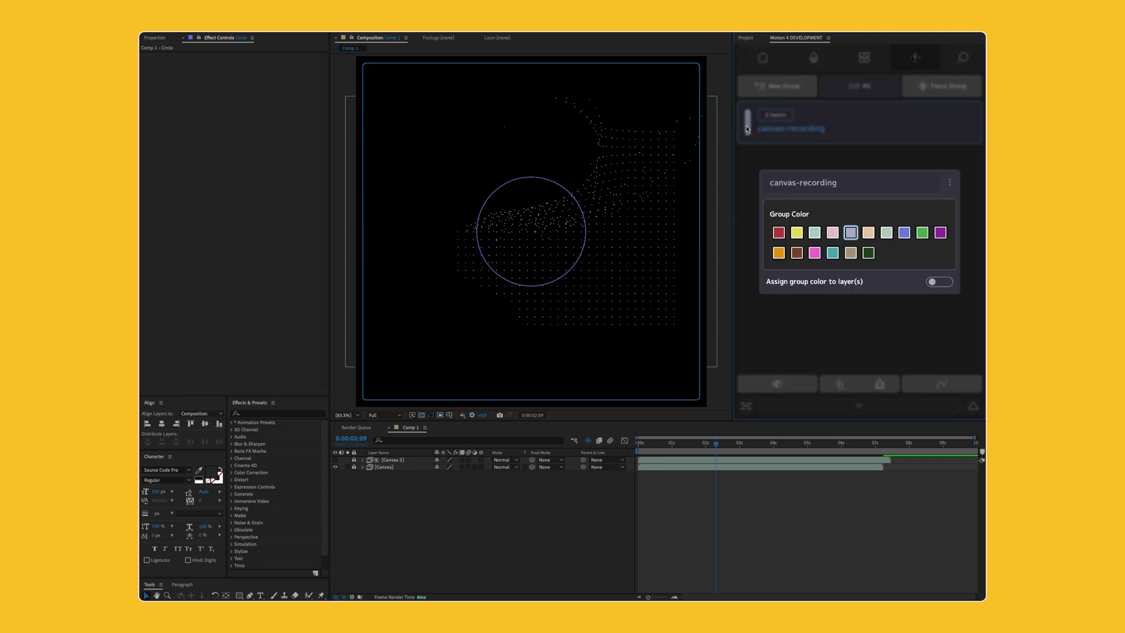
click(941, 283)
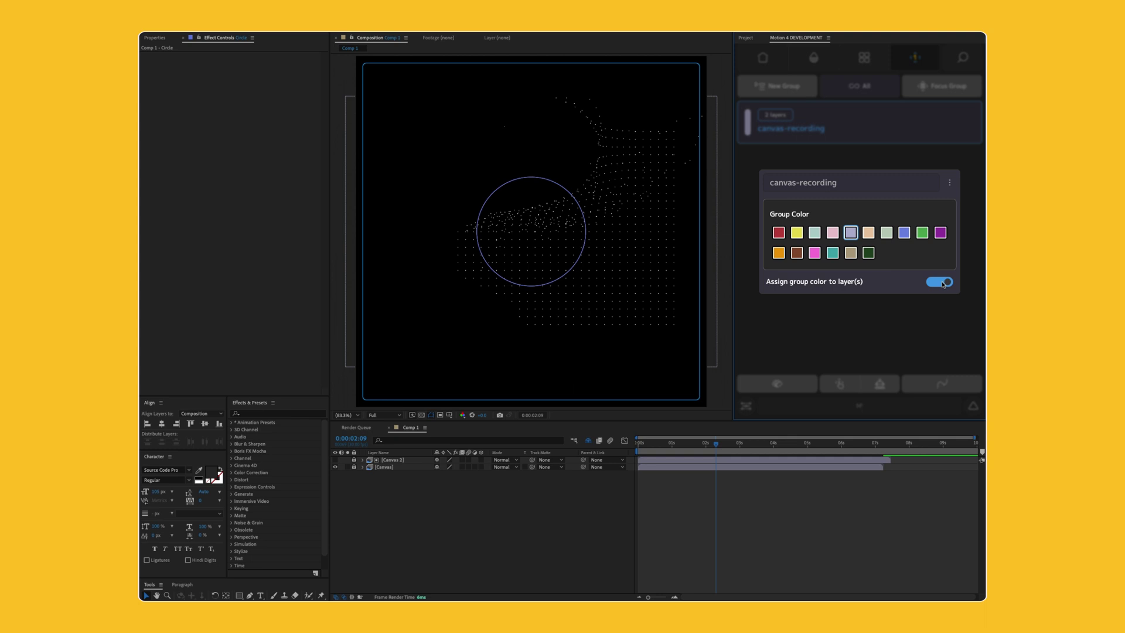
click(922, 232)
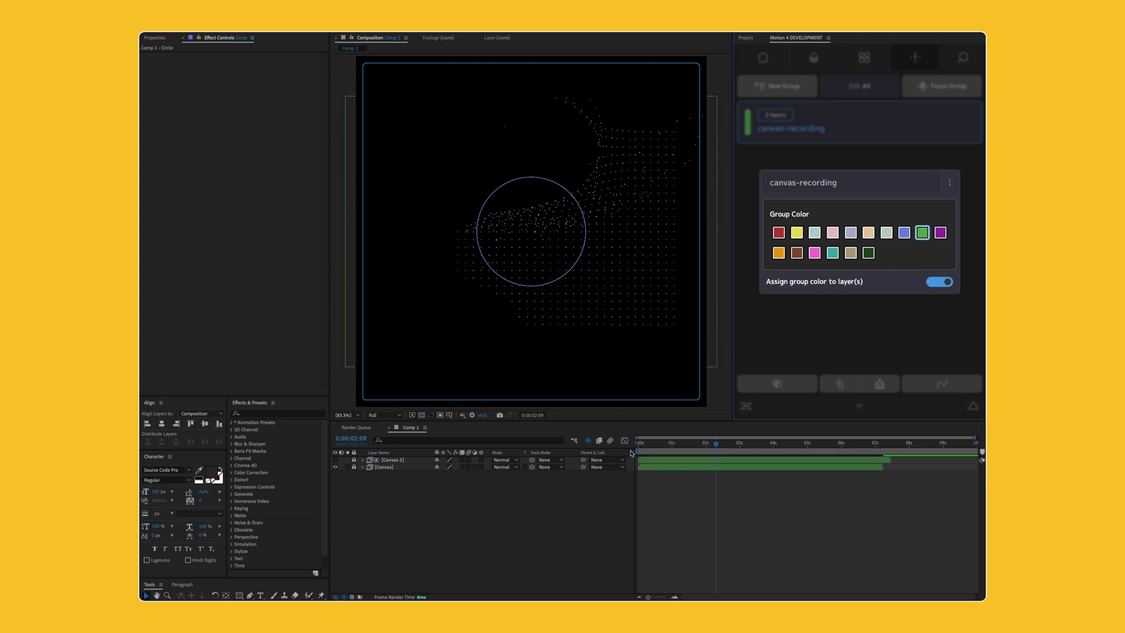
click(837, 355)
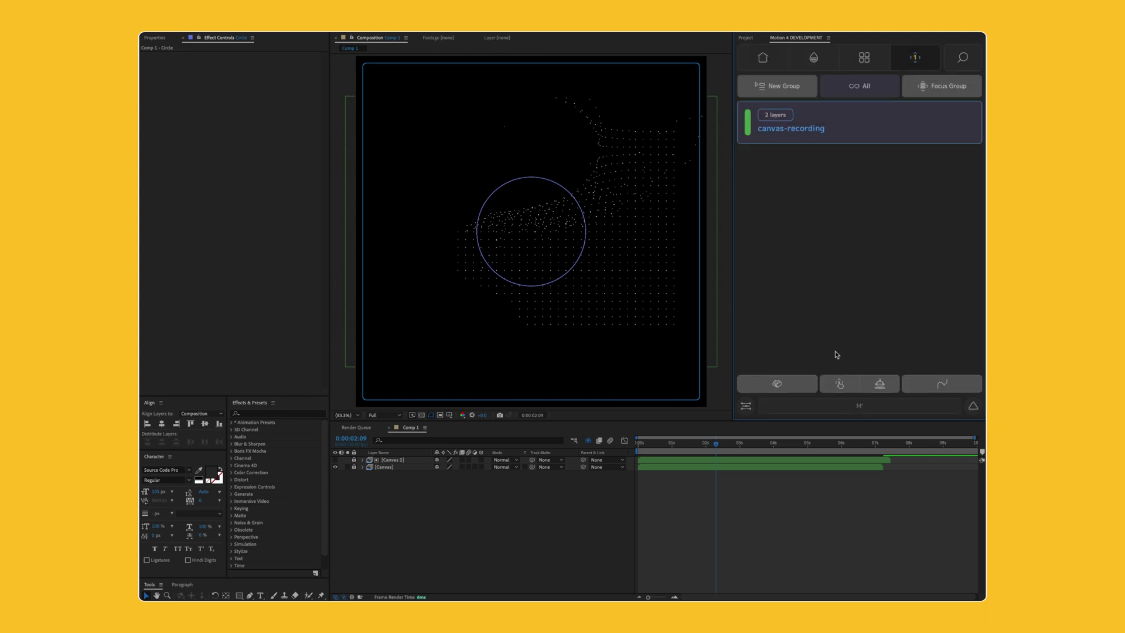
click(881, 378)
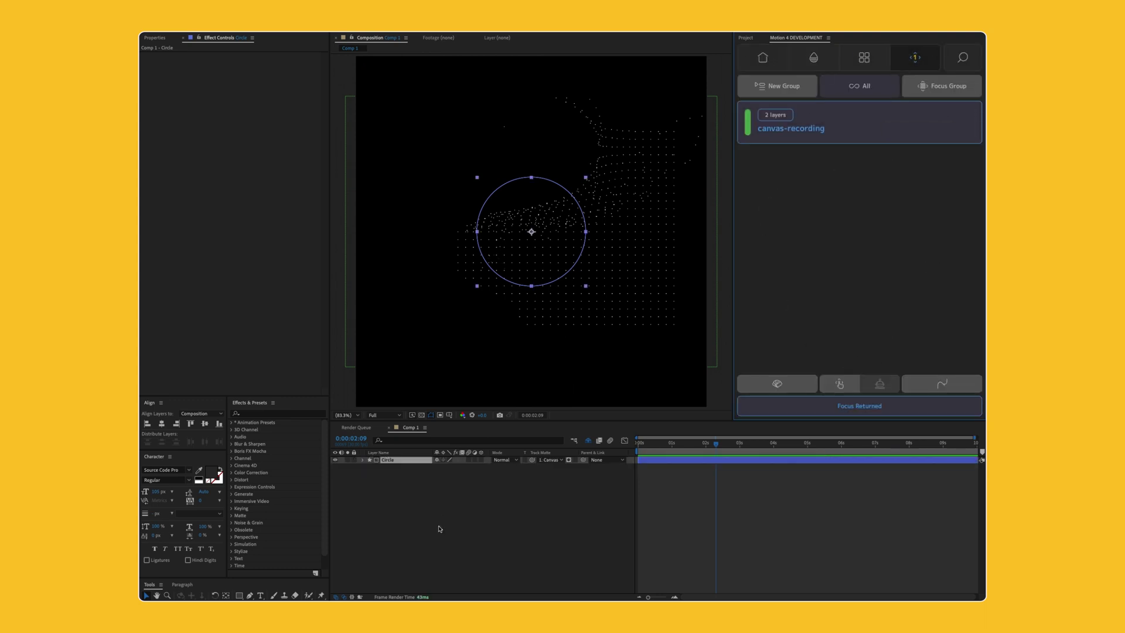
Create a new focus group named 'circle' from the Circle layer.
click(436, 482)
click(410, 460)
click(789, 88)
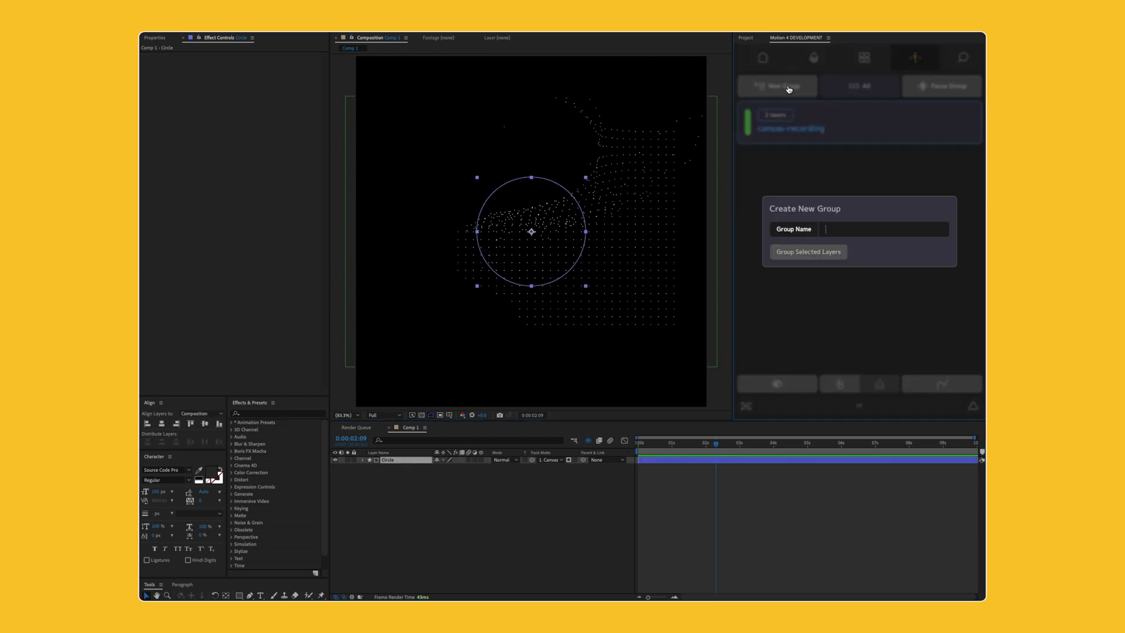
key(Return)
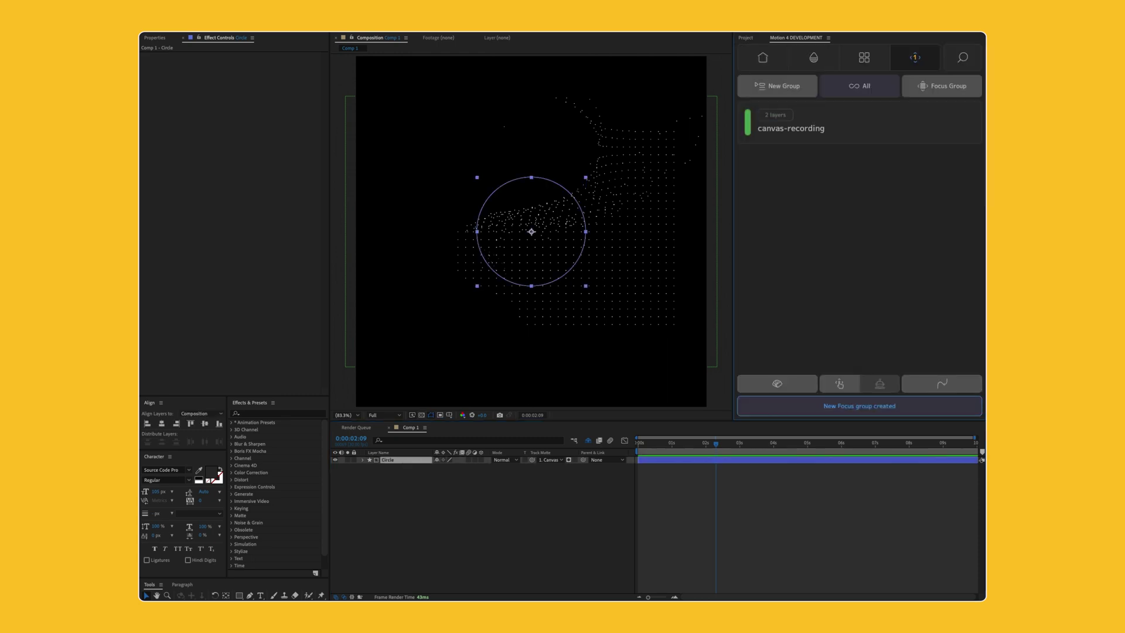
Colour the circle group and its layer yellow.
click(751, 177)
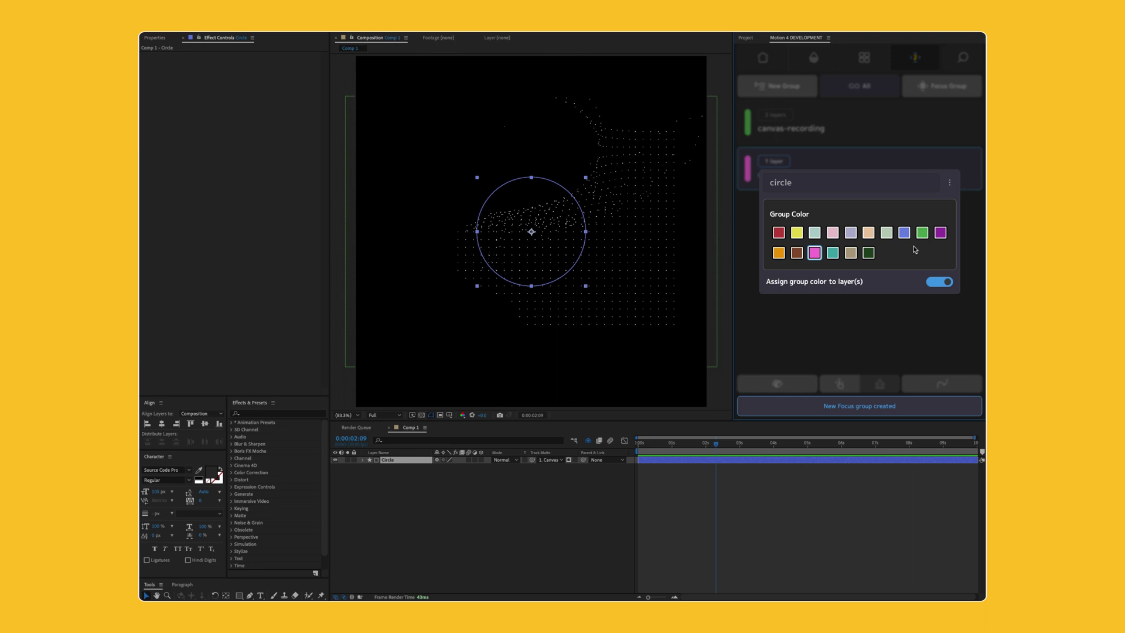
click(797, 235)
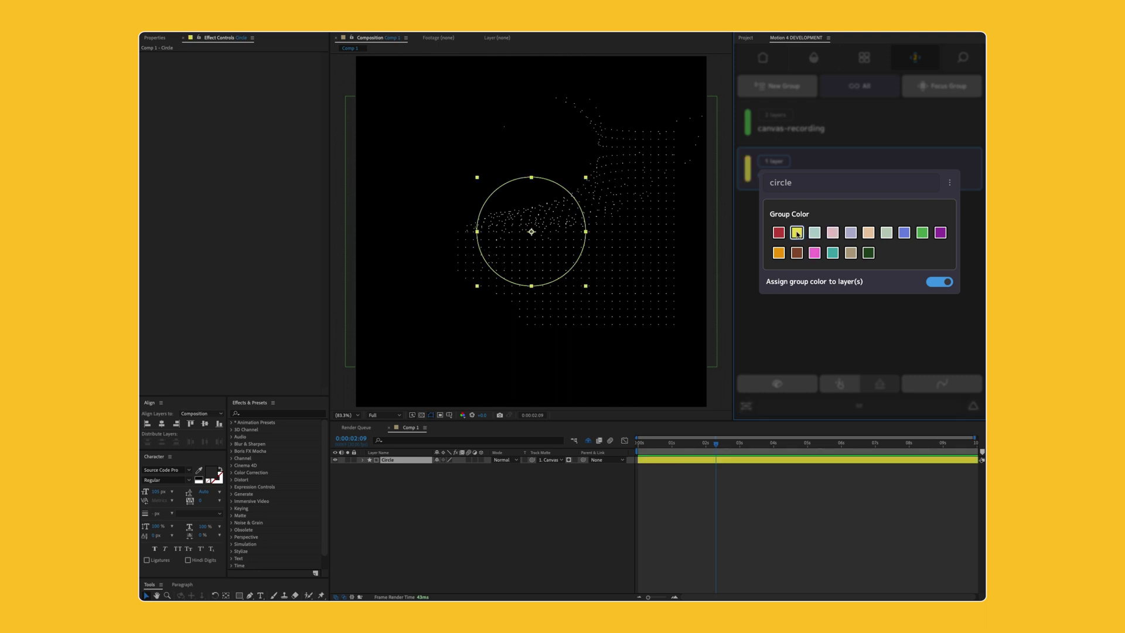
click(789, 315)
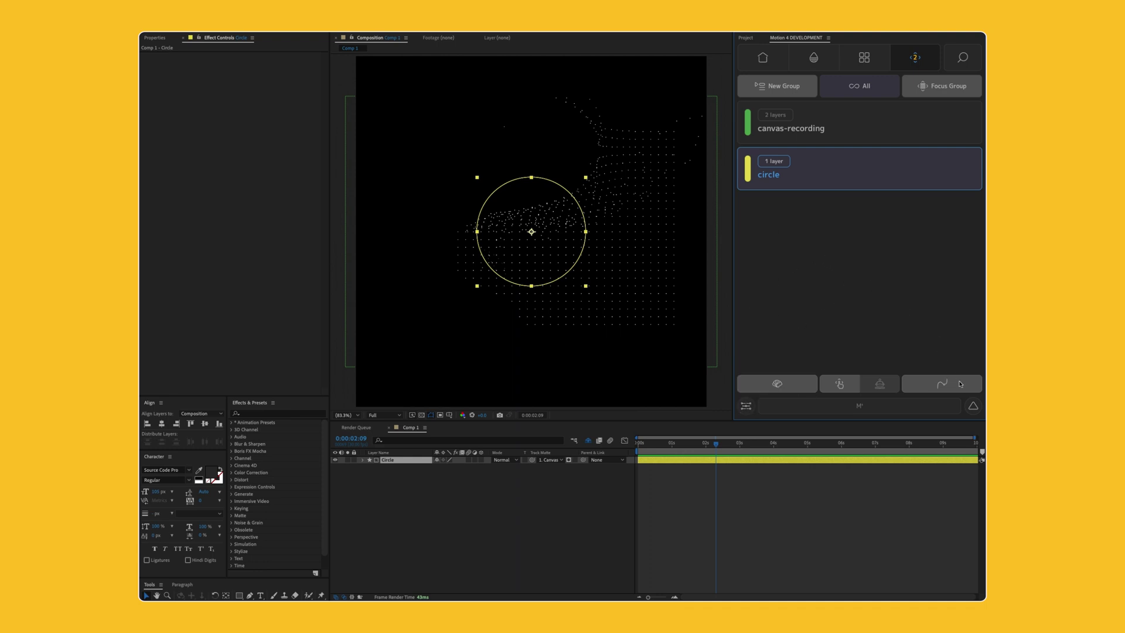
click(973, 405)
drag(865, 161, 895, 161)
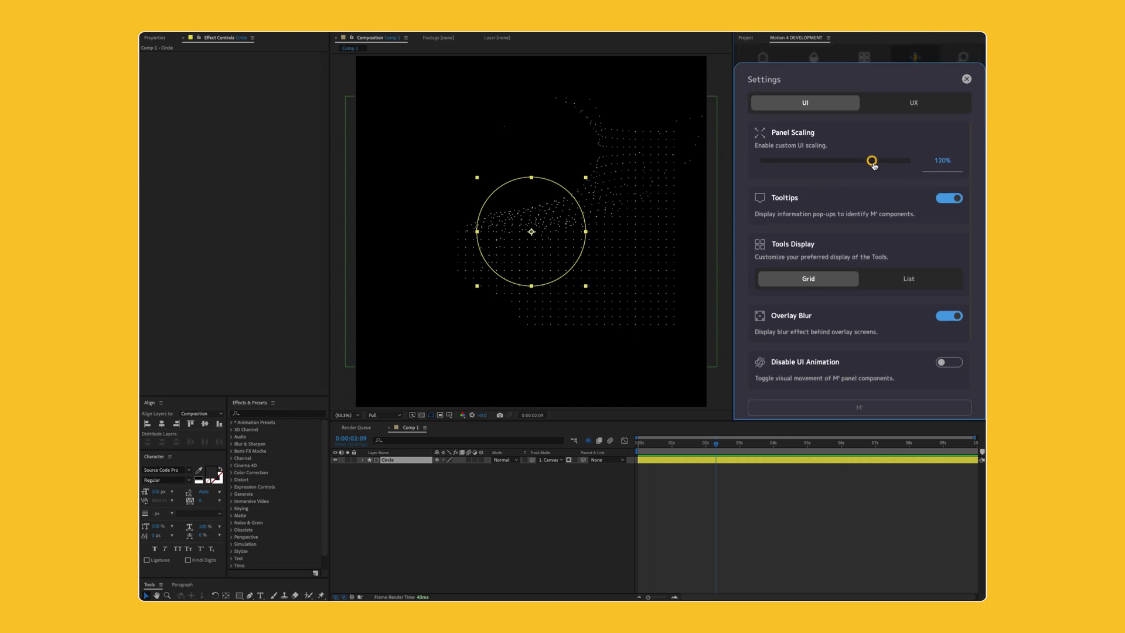
click(963, 83)
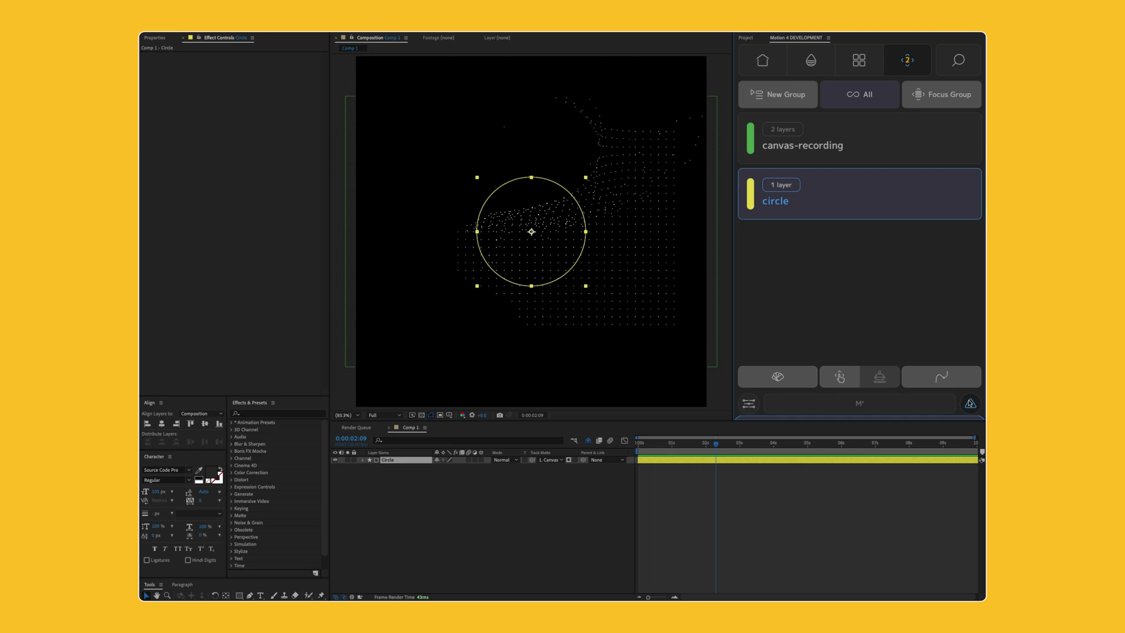
click(970, 403)
drag(883, 176, 854, 178)
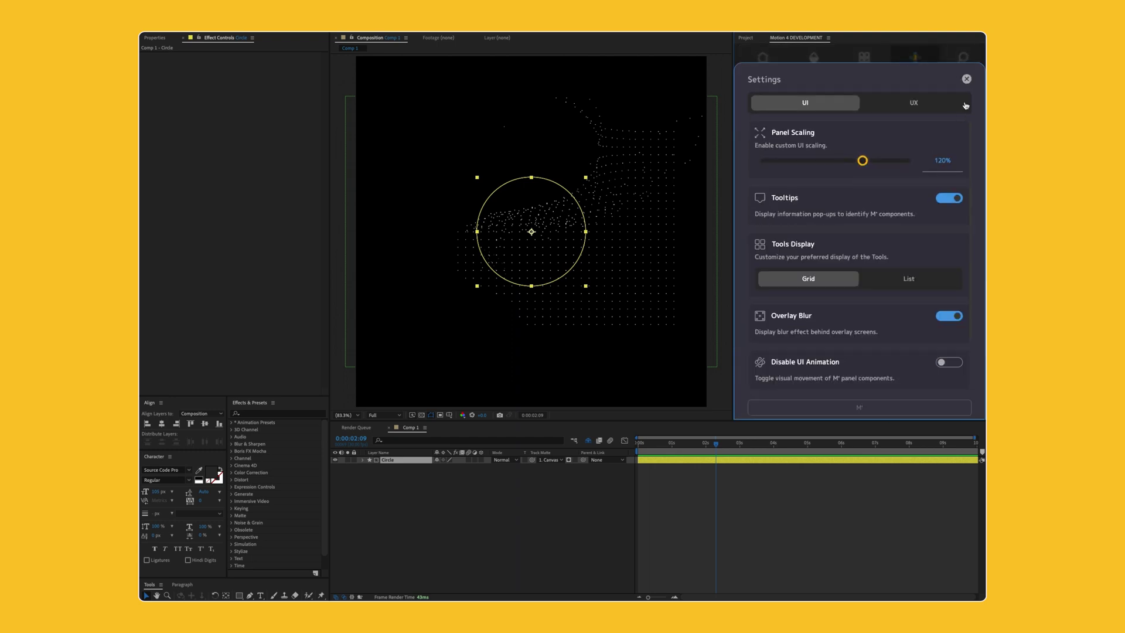
click(967, 80)
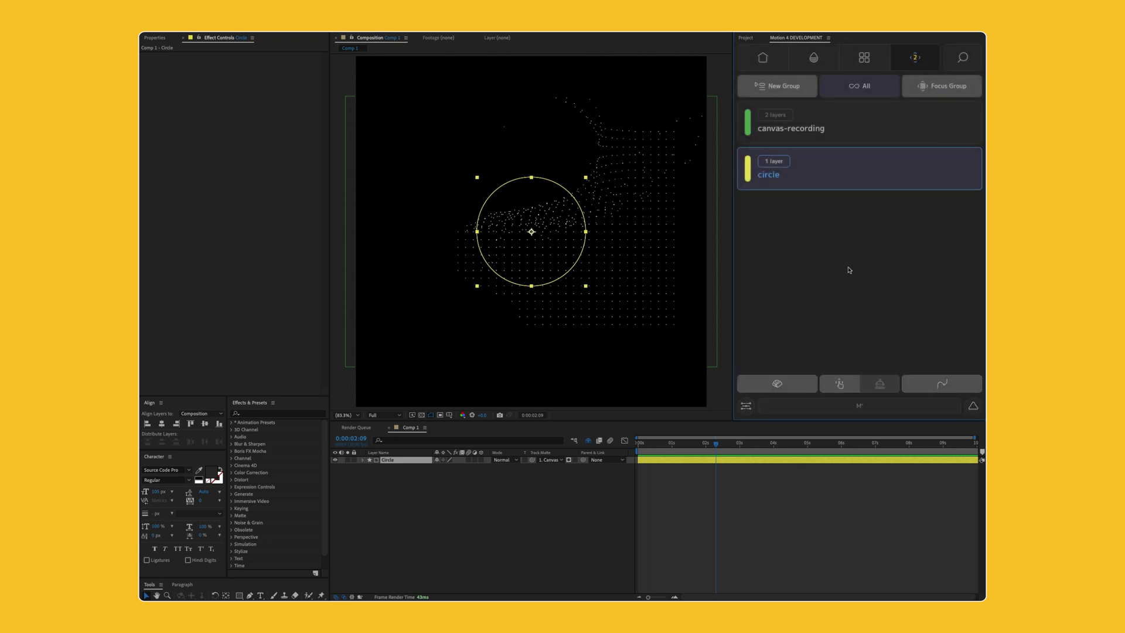